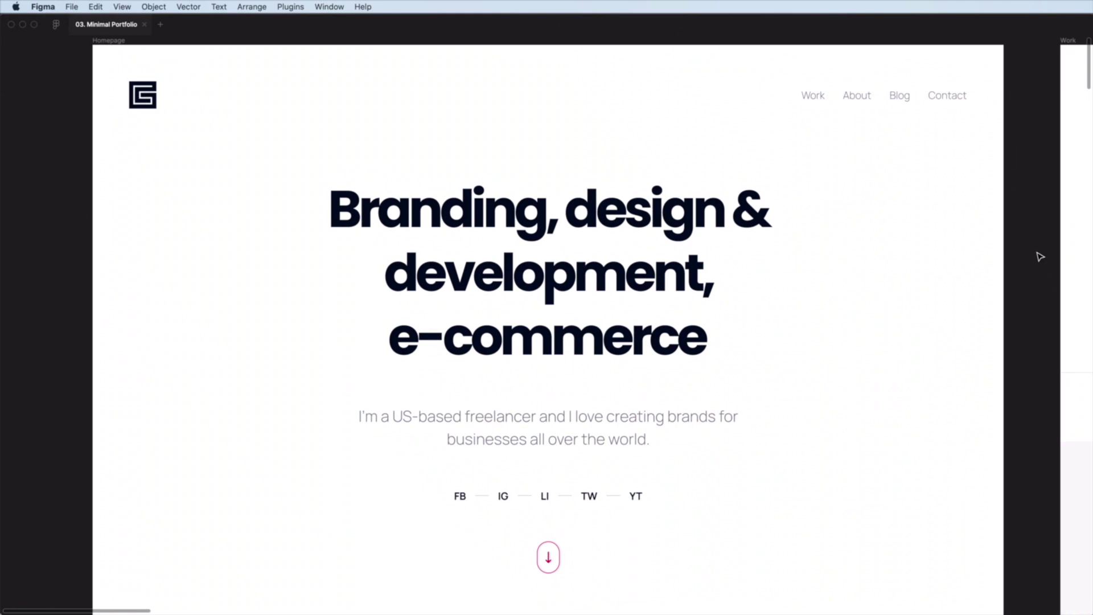
# Step: Scroll down to the empty canvas of the Design System: Buttons and Links page
pyautogui.scroll(-10, 1040, 256)
pyautogui.scroll(-2, 1040, 257)
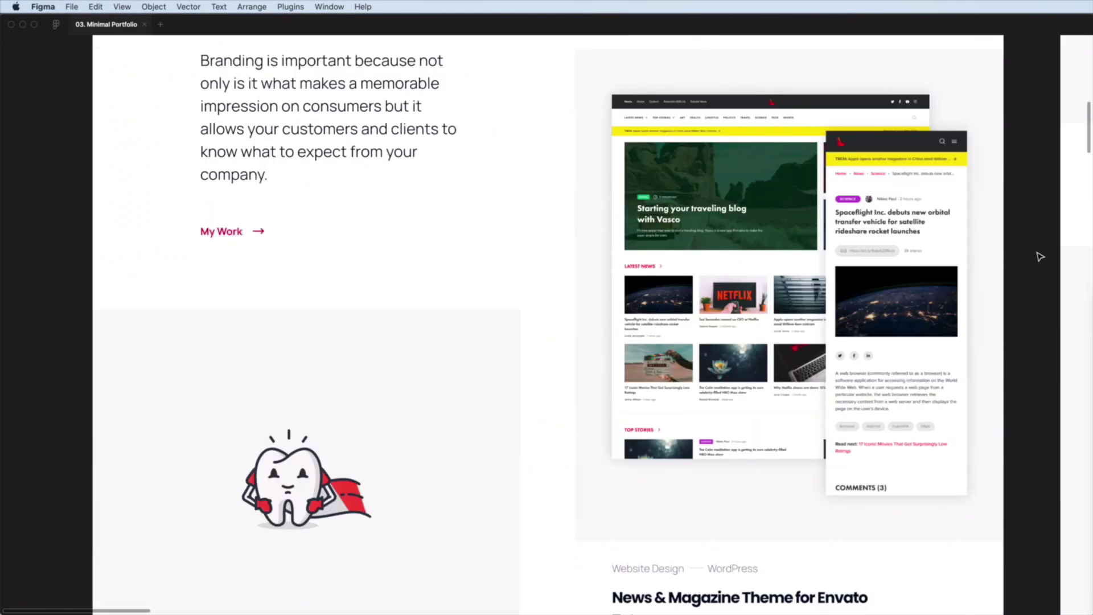
pyautogui.scroll(-9, 1040, 257)
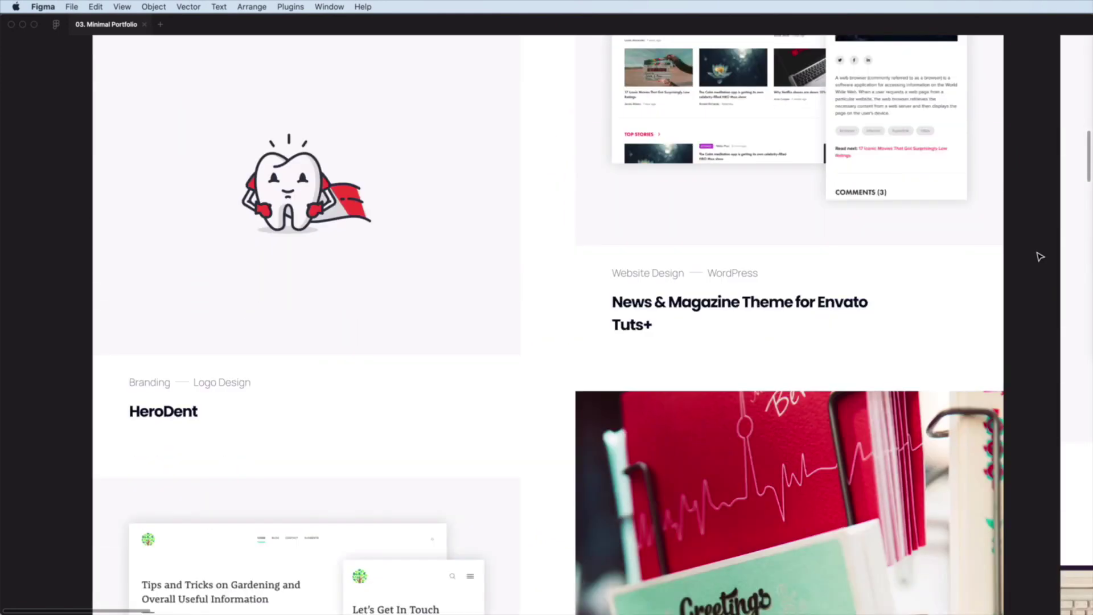
pyautogui.scroll(-10, 1041, 257)
pyautogui.scroll(-11, 1040, 256)
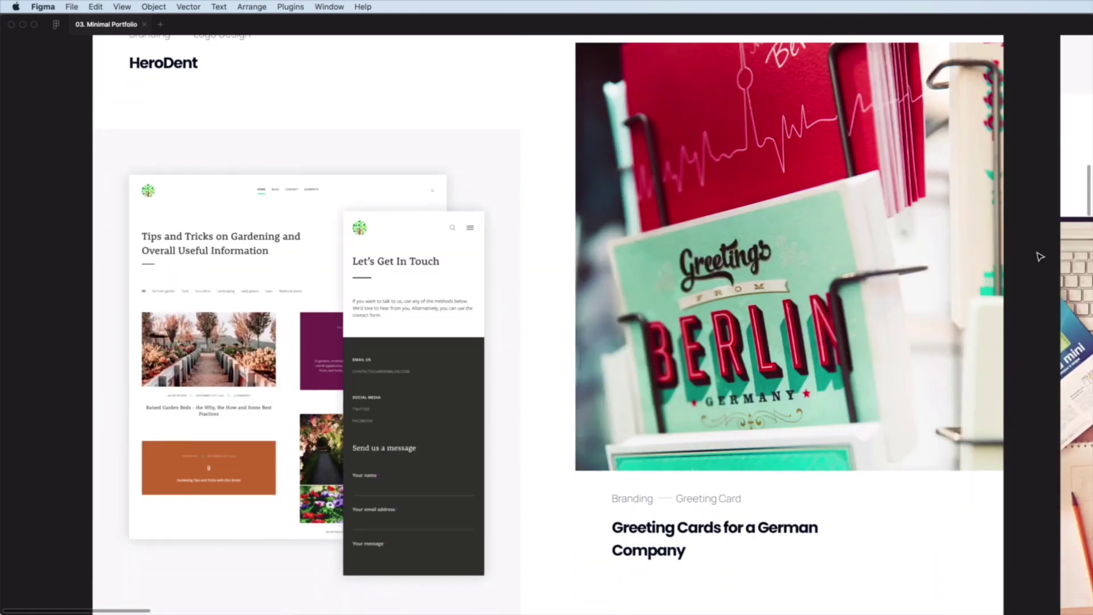
pyautogui.scroll(-4, 1040, 256)
pyautogui.scroll(-6, 1040, 257)
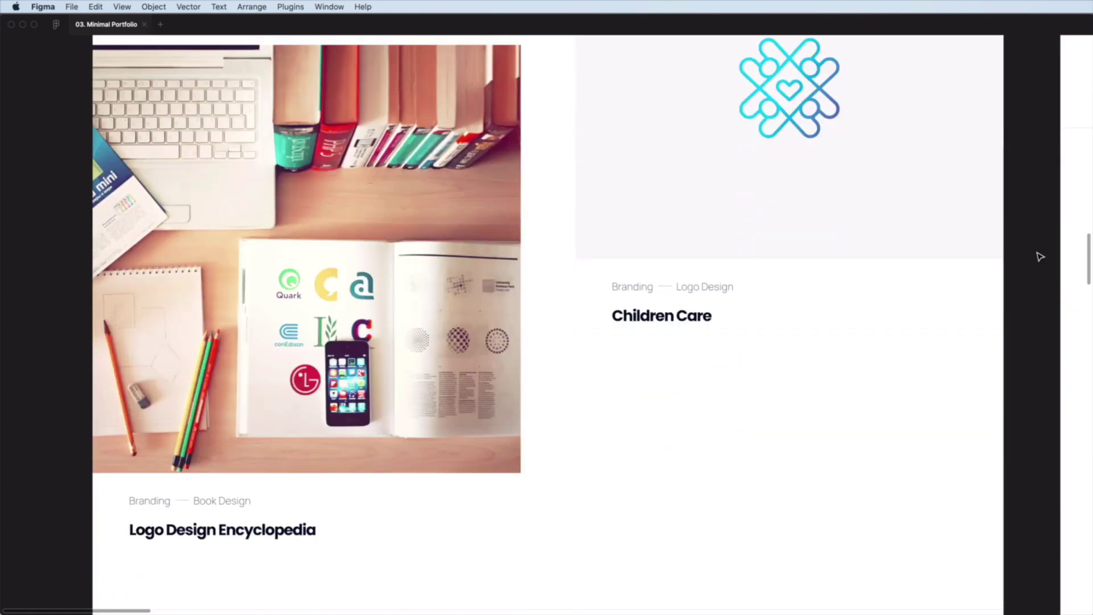
pyautogui.scroll(-10, 1040, 256)
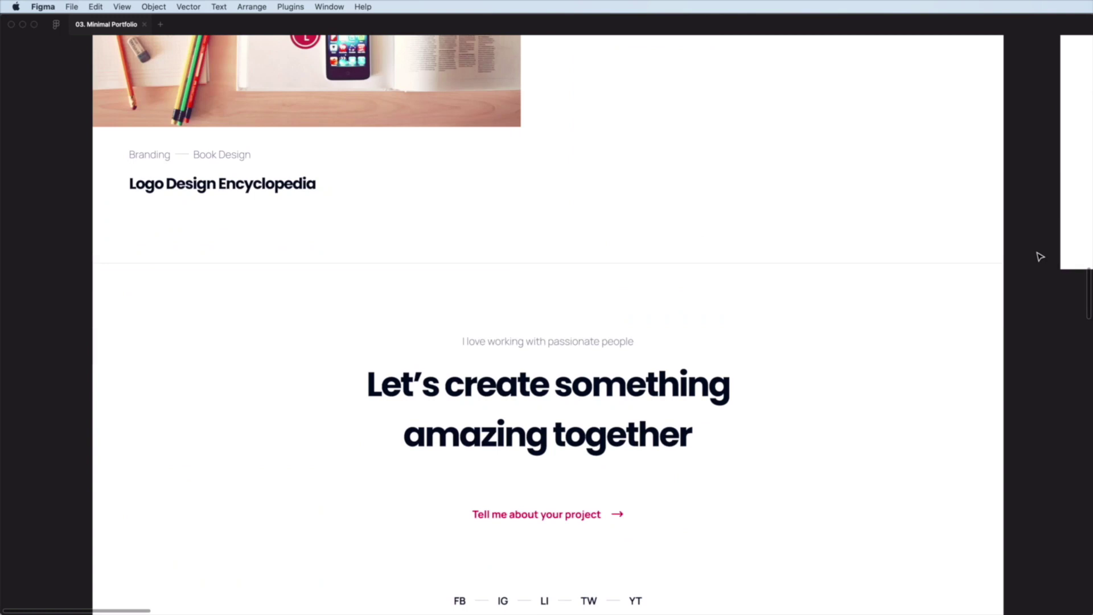
pyautogui.scroll(-7, 1040, 256)
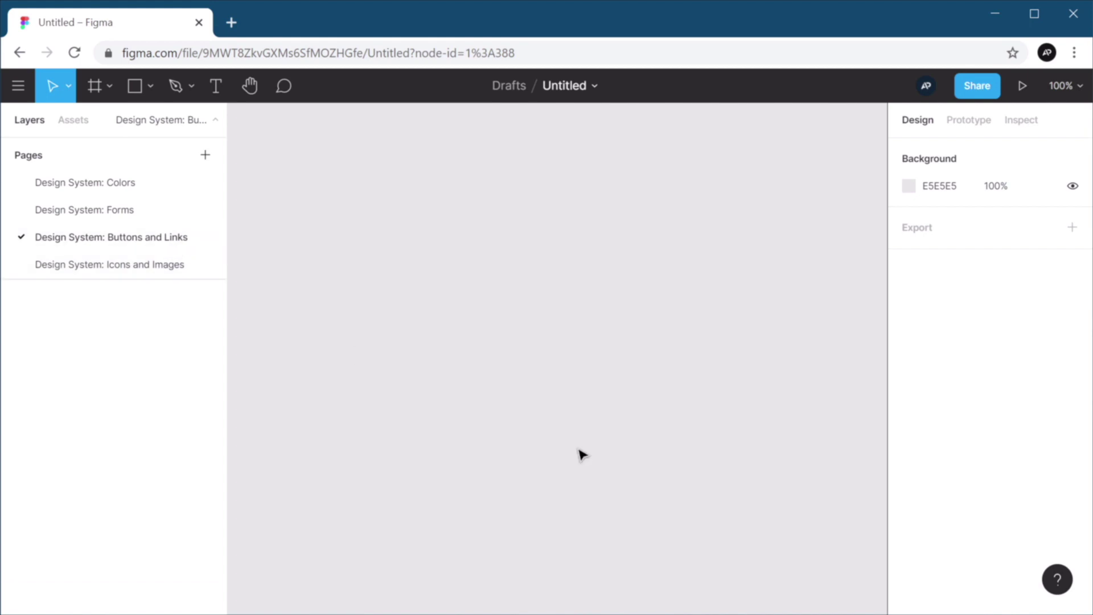
# Step: Draw a frame on the canvas and name it 'Buttons and Links'
pyautogui.press('f')
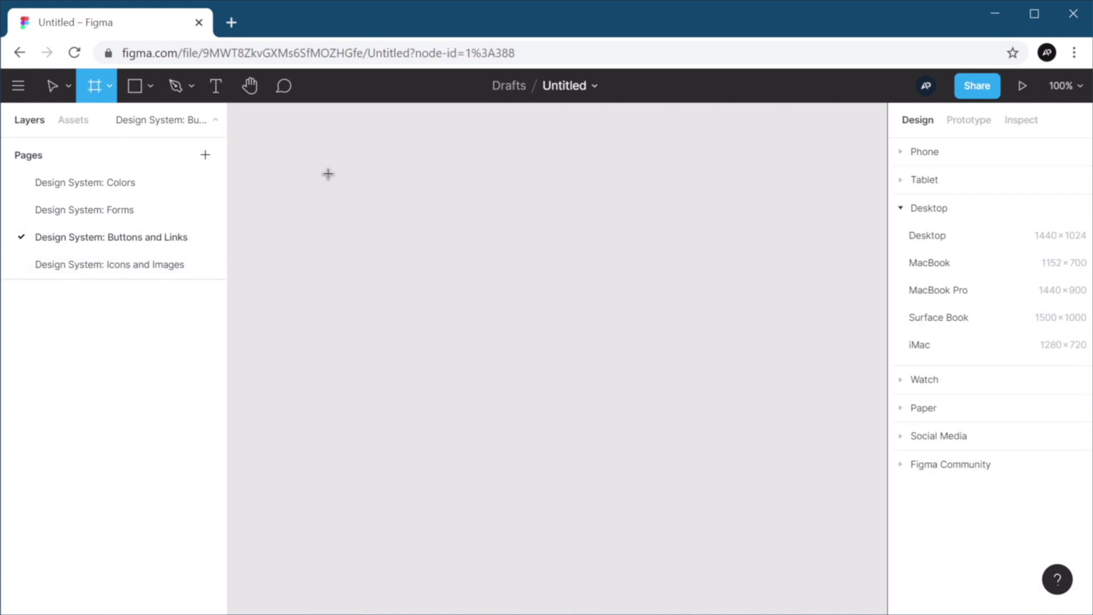
pyautogui.moveTo(303, 154); pyautogui.dragTo(666, 472)
pyautogui.doubleClick(324, 146)
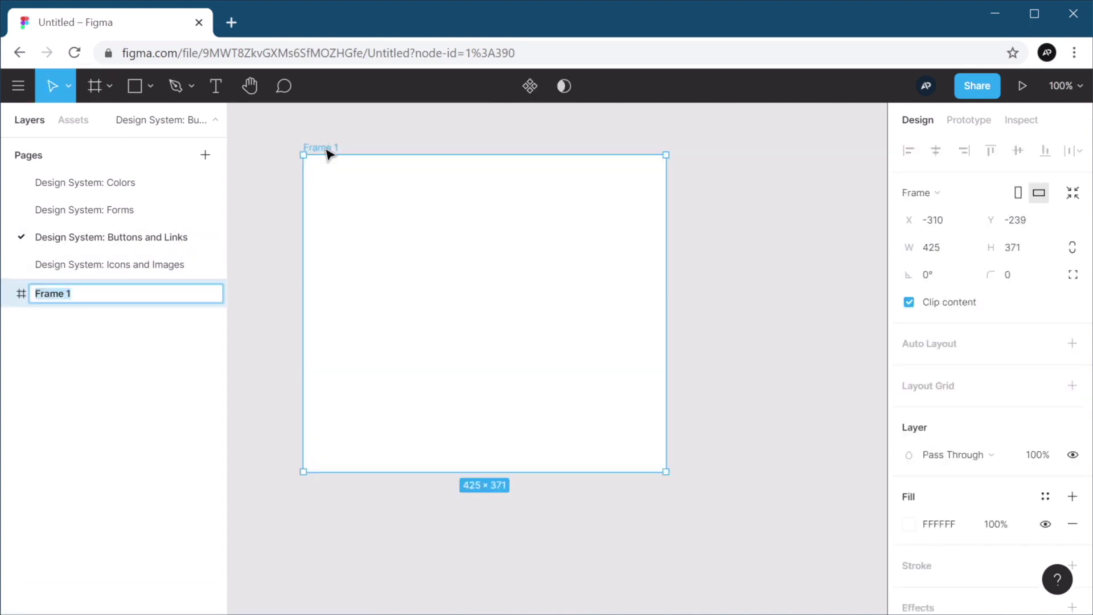
pyautogui.write('Buttons and Links')
pyautogui.press('Return')
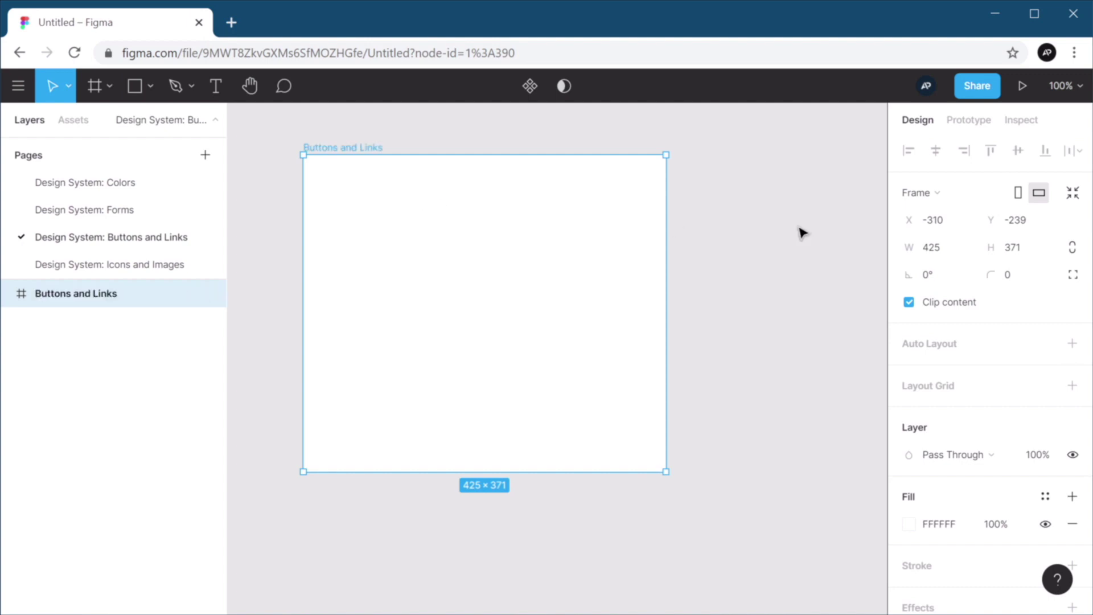
# Step: Give the frame vertical auto layout with 32 spacing and 64 padding
pyautogui.hotkey('shift', 'a')
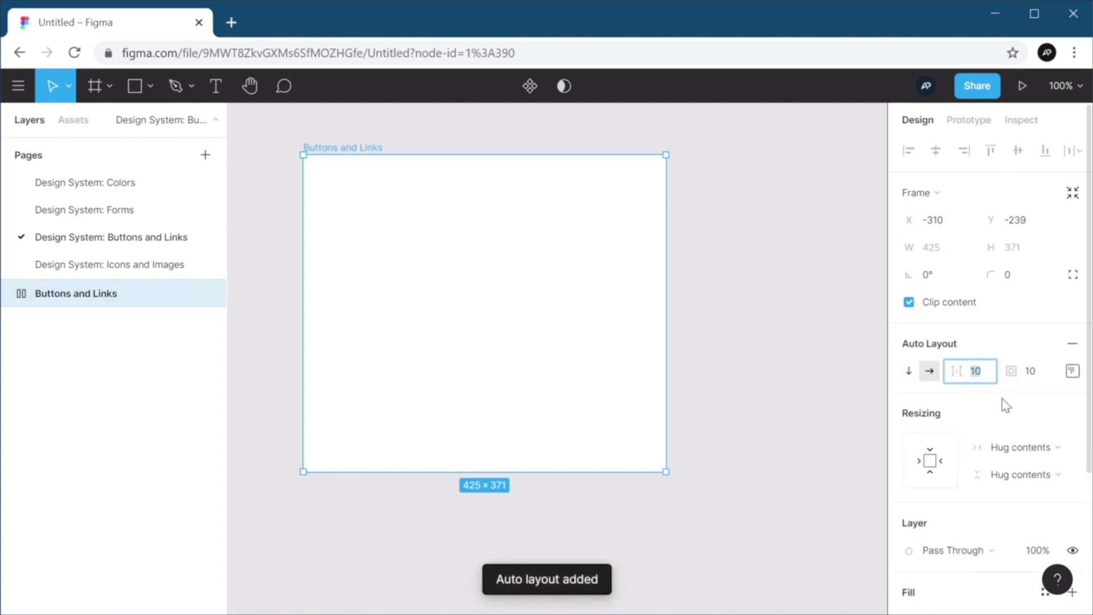
pyautogui.write('32')
pyautogui.press('Tab')
pyautogui.press('Return')
pyautogui.click(909, 371)
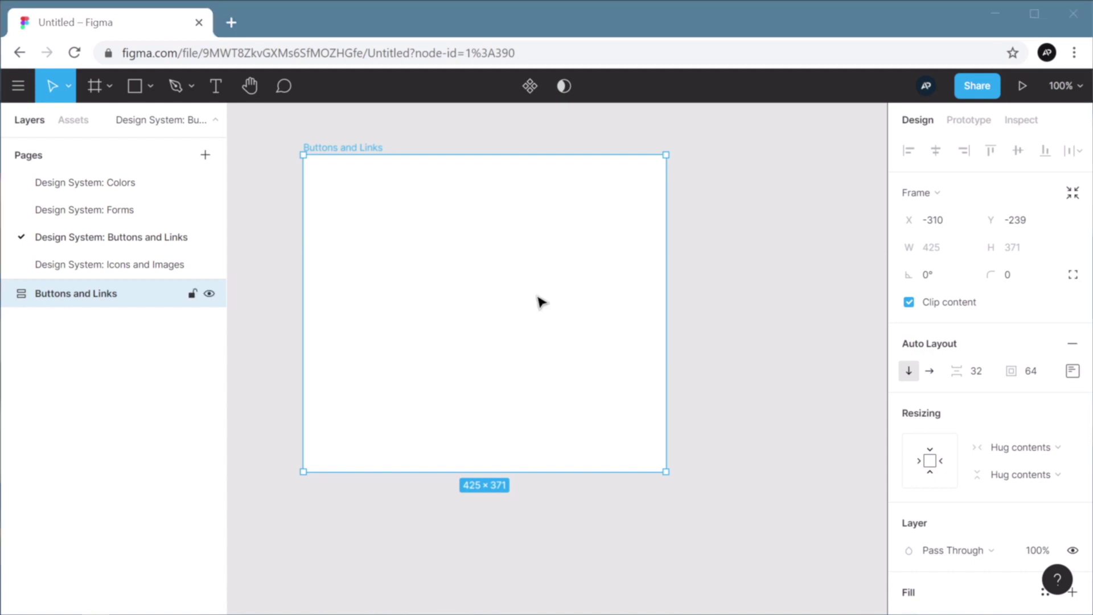
# Step: Rename the frame to 'Buttons' and duplicate it as a frame named 'Links'
pyautogui.hotkey('ctrl', 'r')
pyautogui.hotkey('ctrl', 'shift', 'Left')
pyautogui.hotkey('ctrl', 'shift', 'Left')
pyautogui.press('BackSpace')
pyautogui.press('Return')
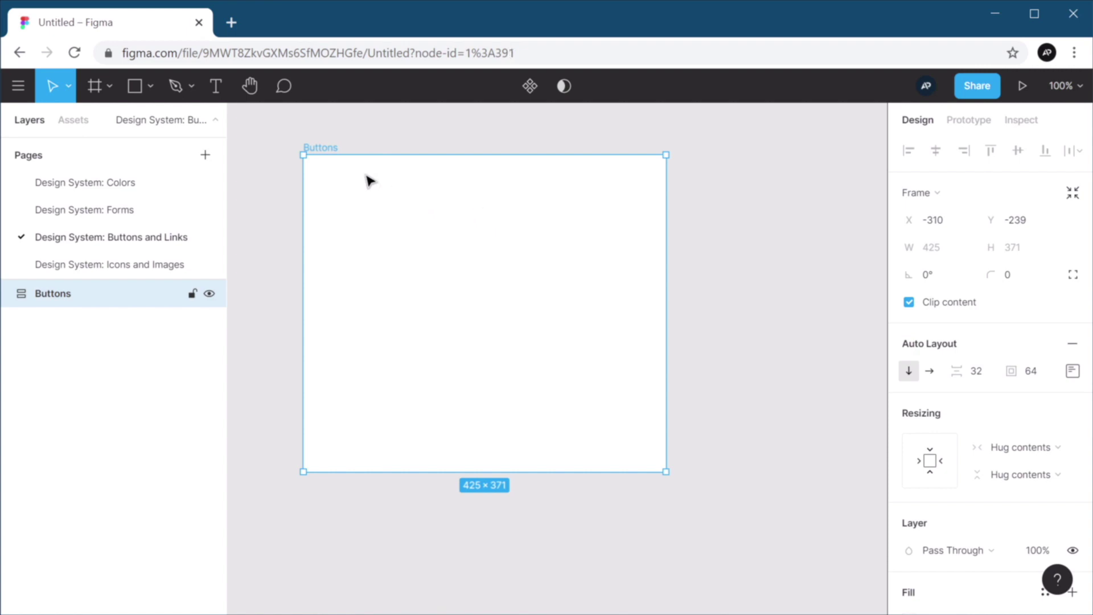
pyautogui.hotkey('ctrl', 'd')
pyautogui.hotkey('ctrl', 'r')
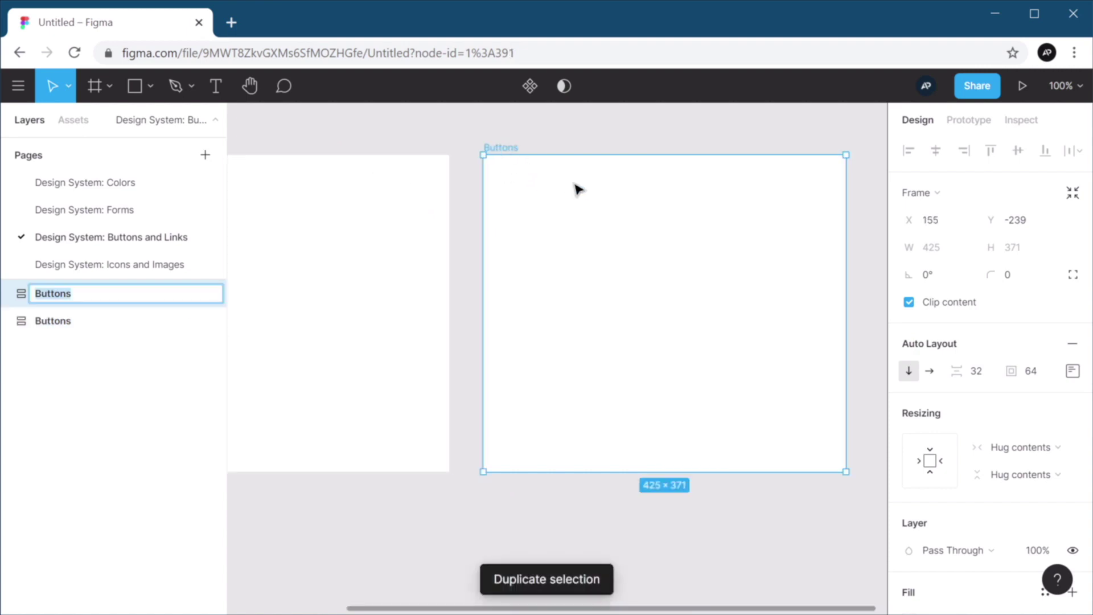
pyautogui.write('Lins')
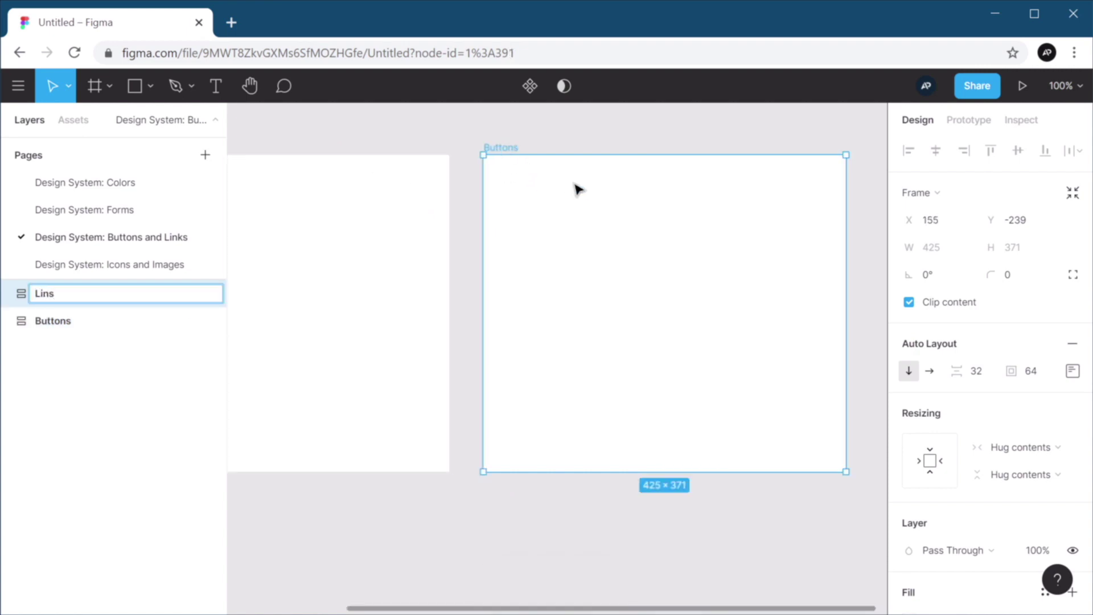
pyautogui.write('s')
pyautogui.press('Return')
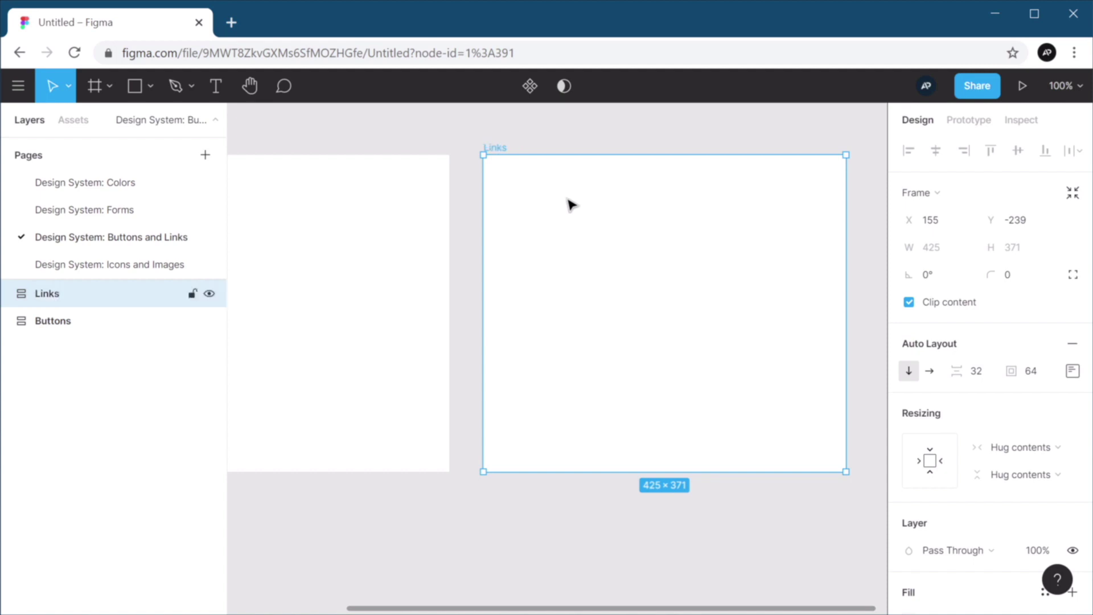
pyautogui.click(546, 142)
pyautogui.moveTo(464, 209); pyautogui.dragTo(741, 254)
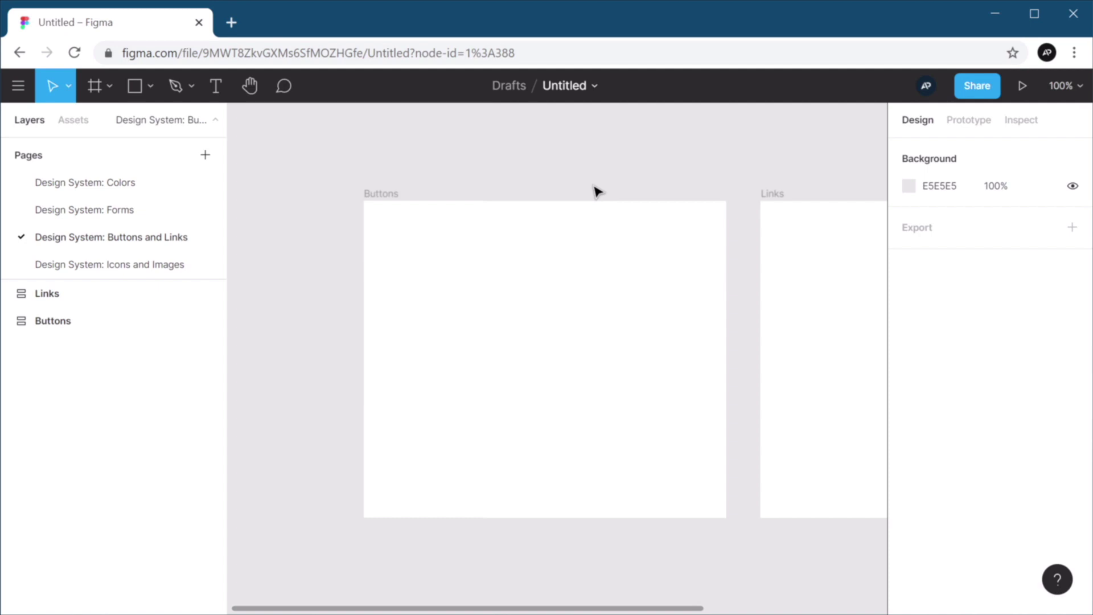
# Step: Paste the copied outlined arrow-narrow-down button into the Buttons frame
pyautogui.click(556, 292)
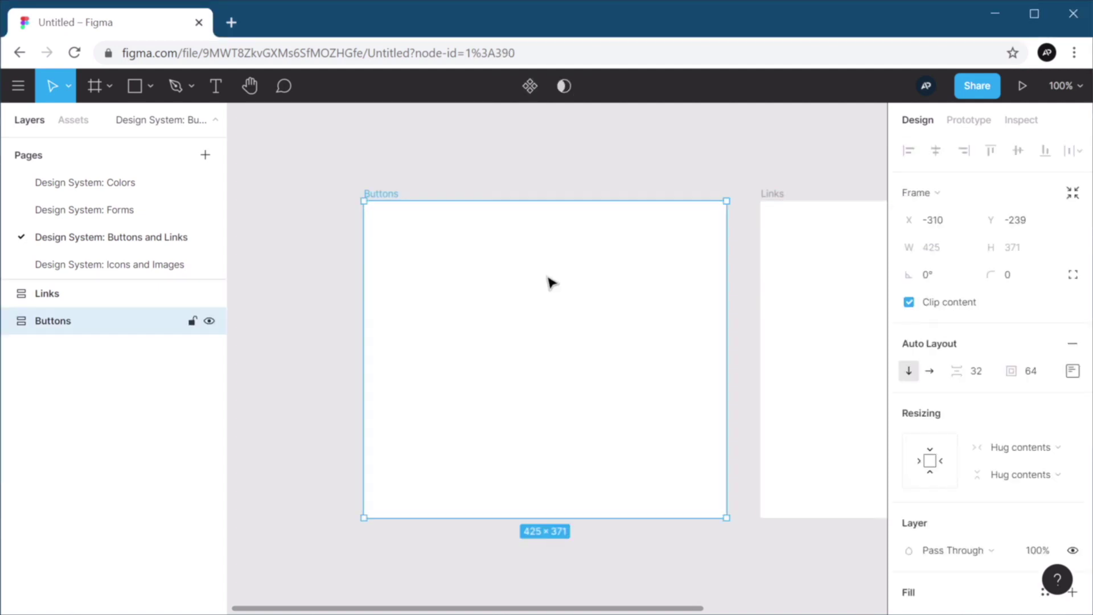
pyautogui.hotkey('ctrl', 'v')
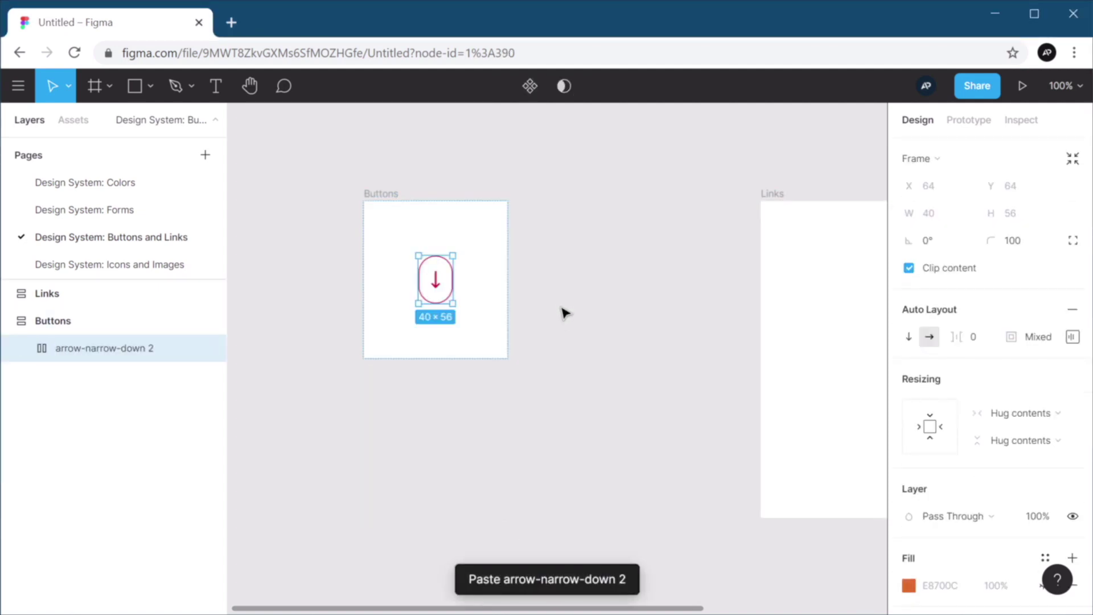
pyautogui.click(559, 303)
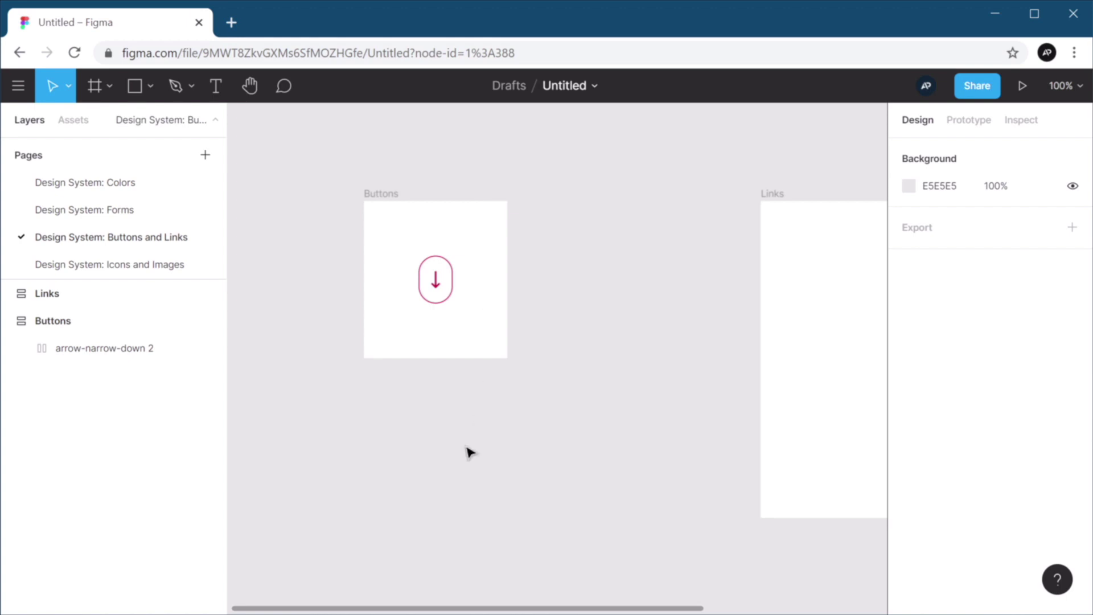
# Step: Duplicate the arrow button and wrap both copies in auto layout with 16 spacing
pyautogui.click(448, 298)
pyautogui.hotkey('ctrl', 'd')
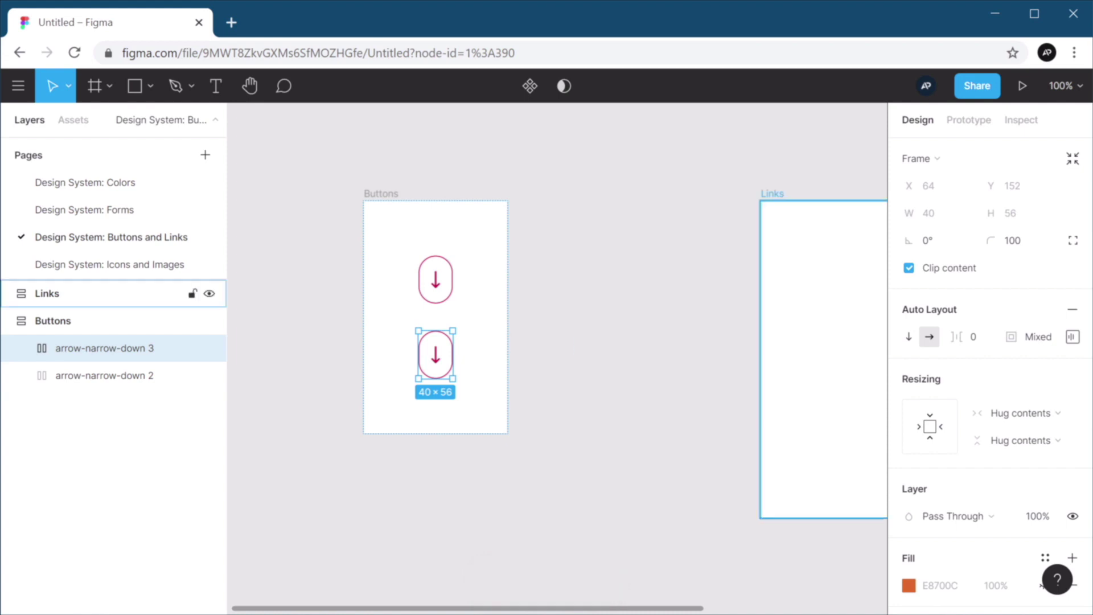
pyautogui.keyDown('shift'); pyautogui.click(436, 279); pyautogui.keyUp('shift')
pyautogui.hotkey('shift', 'a')
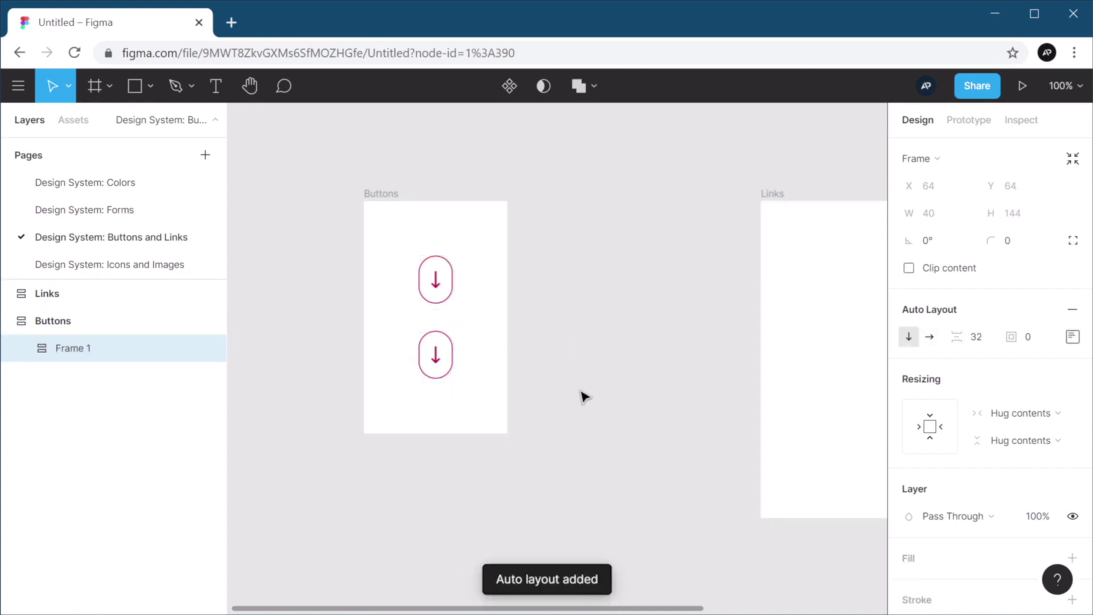
pyautogui.click(976, 336)
pyautogui.write('16')
pyautogui.press('Return')
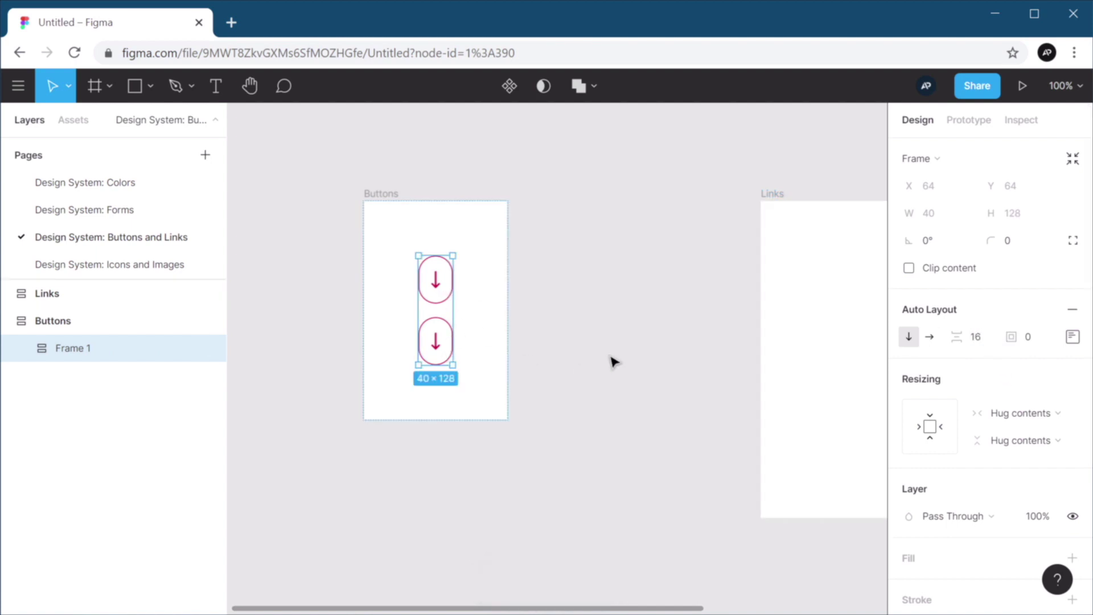
pyautogui.click(531, 349)
# Step: Give the lower arrow button a visible D11F3E fill
pyautogui.scroll(3, 455, 350)
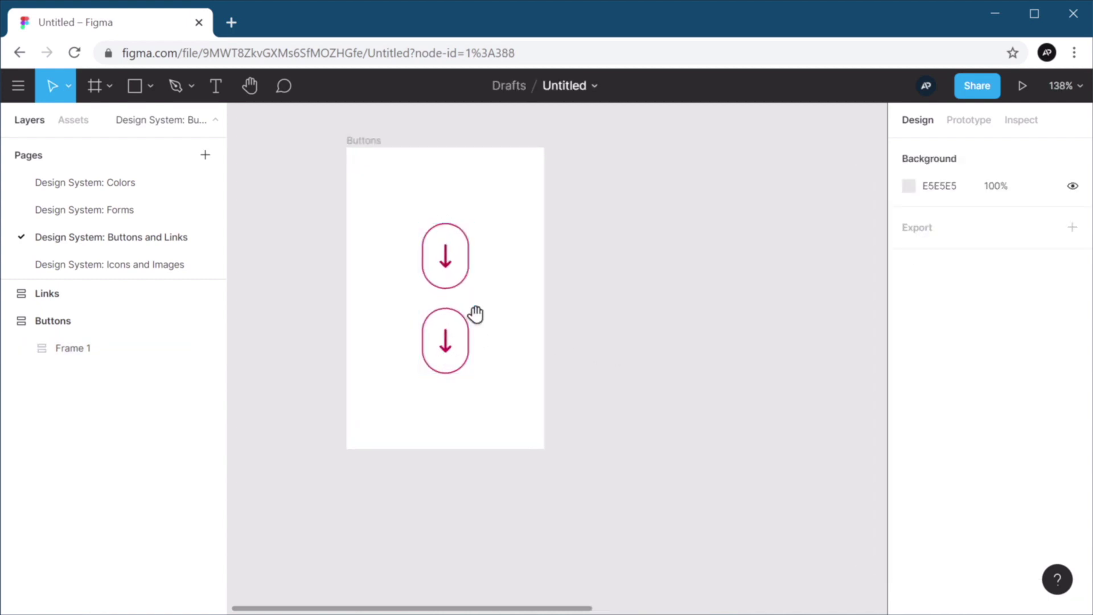
pyautogui.moveTo(491, 324); pyautogui.dragTo(560, 366)
pyautogui.click(527, 390)
pyautogui.doubleClick(527, 390)
pyautogui.scroll(-5, 991, 398)
pyautogui.click(1045, 302)
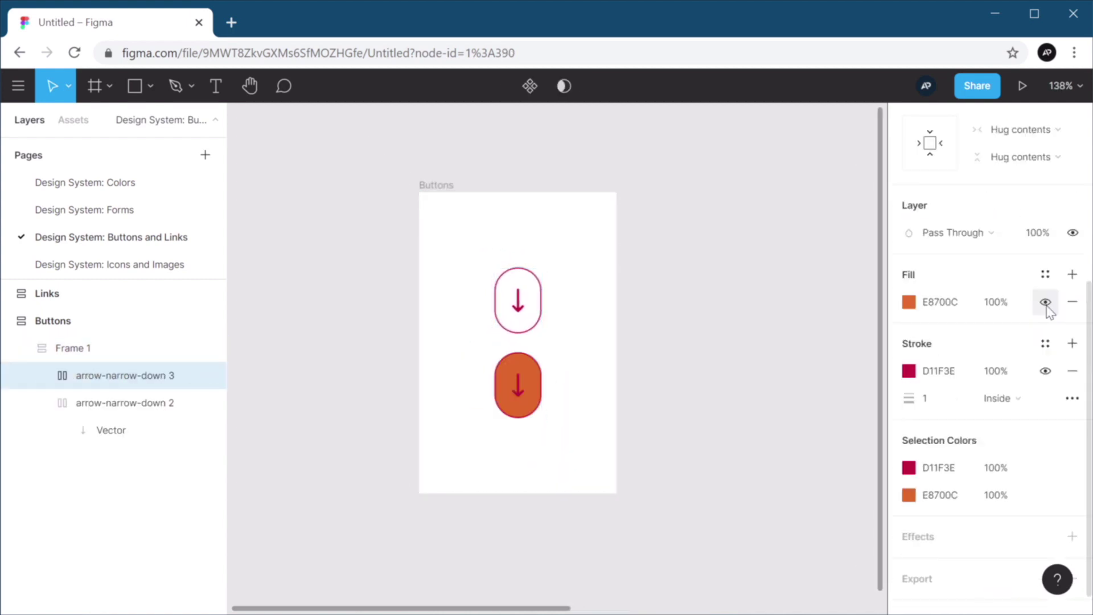
pyautogui.click(950, 302)
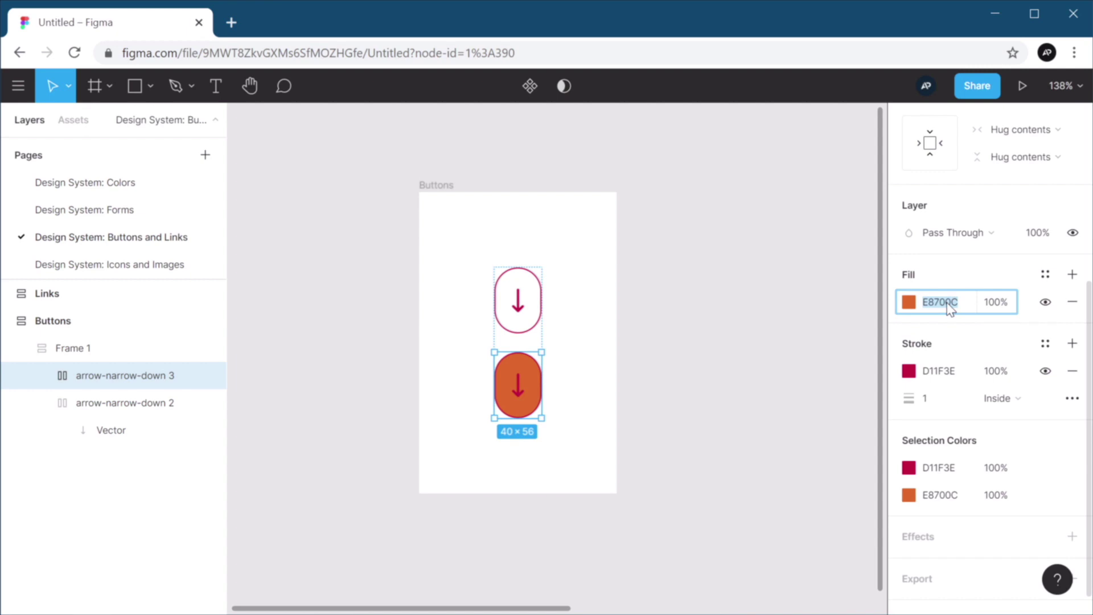
pyautogui.write('D11F3E')
pyautogui.press('Tab')
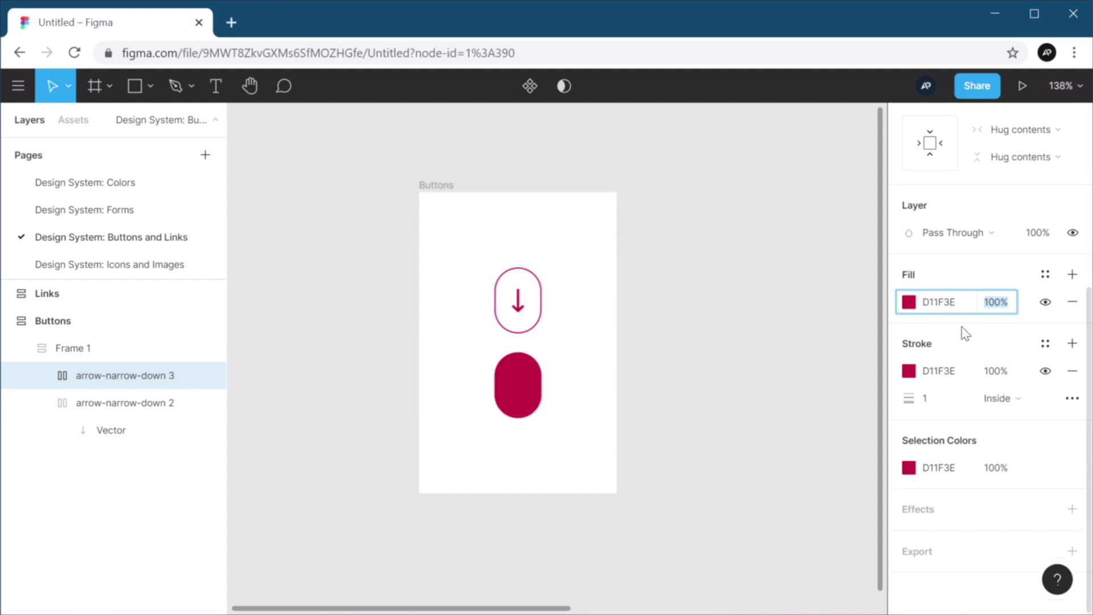
# Step: Make the lower button's arrow stroke white
pyautogui.doubleClick(522, 390)
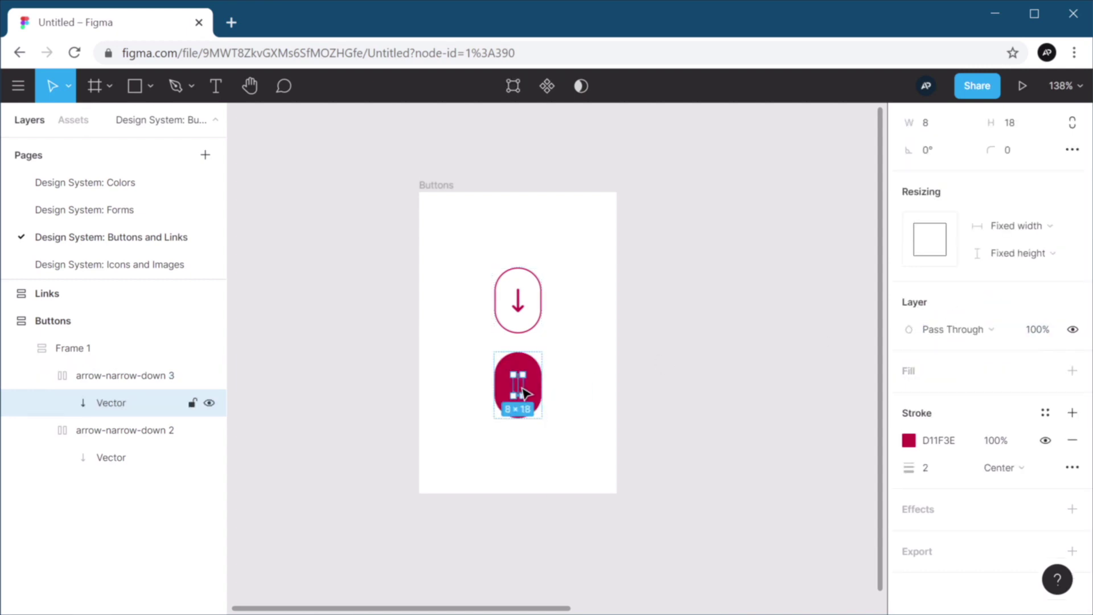
pyautogui.click(909, 440)
pyautogui.moveTo(734, 296); pyautogui.dragTo(653, 209)
pyautogui.click(662, 308)
# Step: Drag the Links frame left so it sits beside the Buttons frame
pyautogui.scroll(-1, 676, 426)
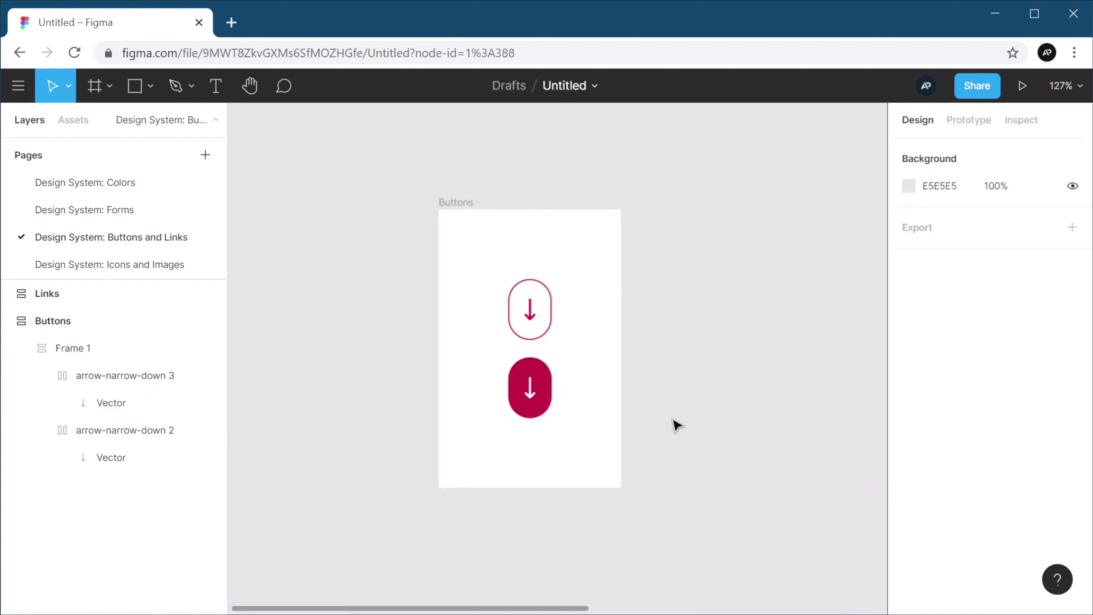
pyautogui.scroll(-2, 676, 425)
pyautogui.moveTo(683, 427); pyautogui.dragTo(596, 340)
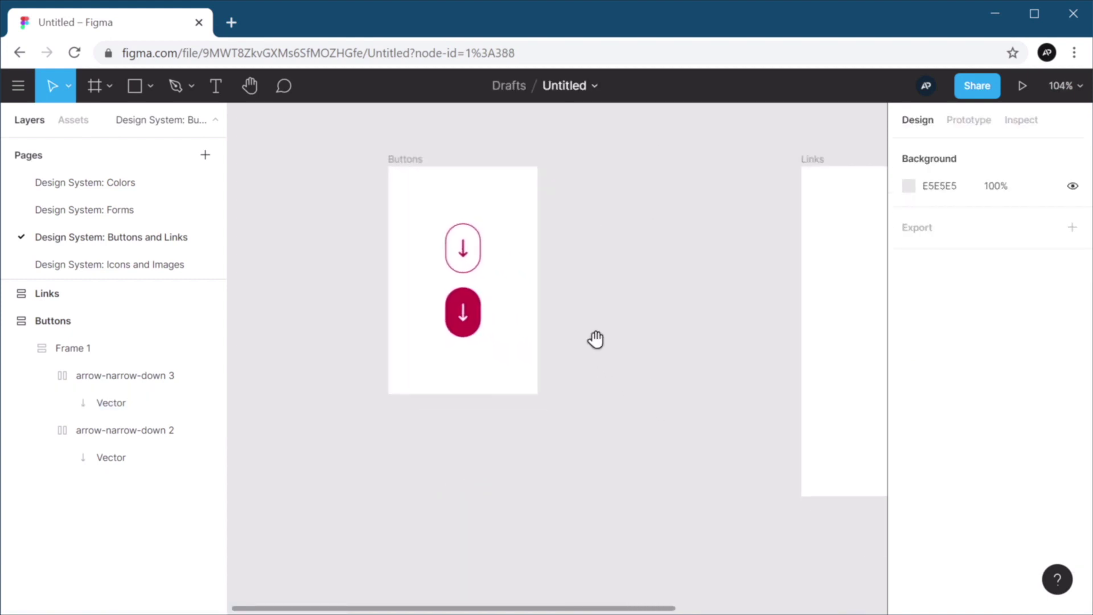
pyautogui.moveTo(815, 165); pyautogui.dragTo(609, 165)
# Step: Paste the menu and close icons into the Buttons frame
pyautogui.click(510, 455)
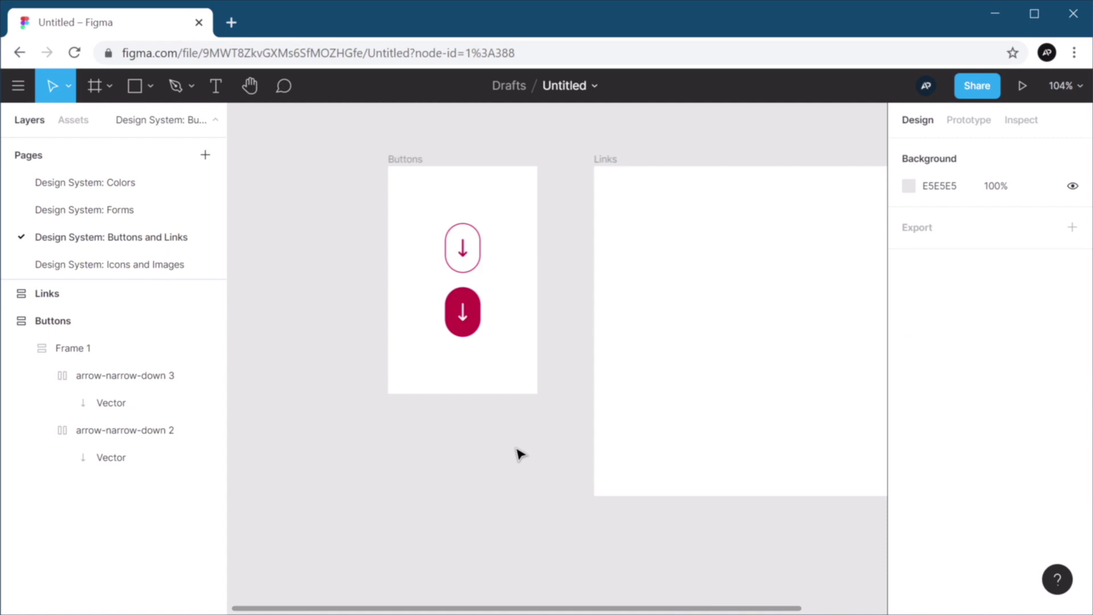
pyautogui.click(410, 159)
pyautogui.hotkey('ctrl', 'v')
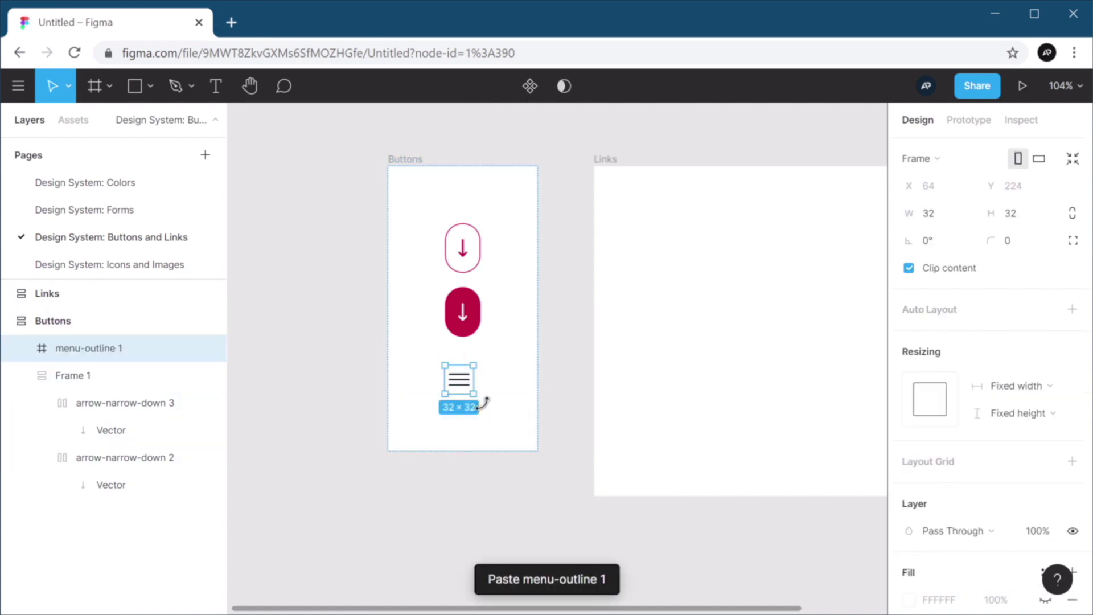
pyautogui.click(569, 401)
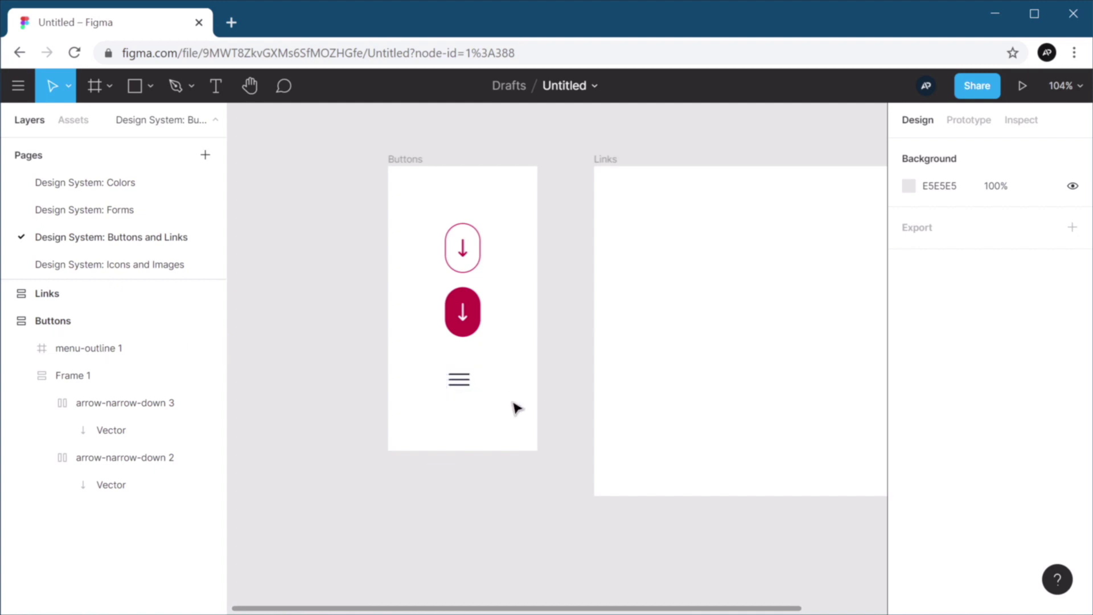
pyautogui.hotkey('ctrl', 'v')
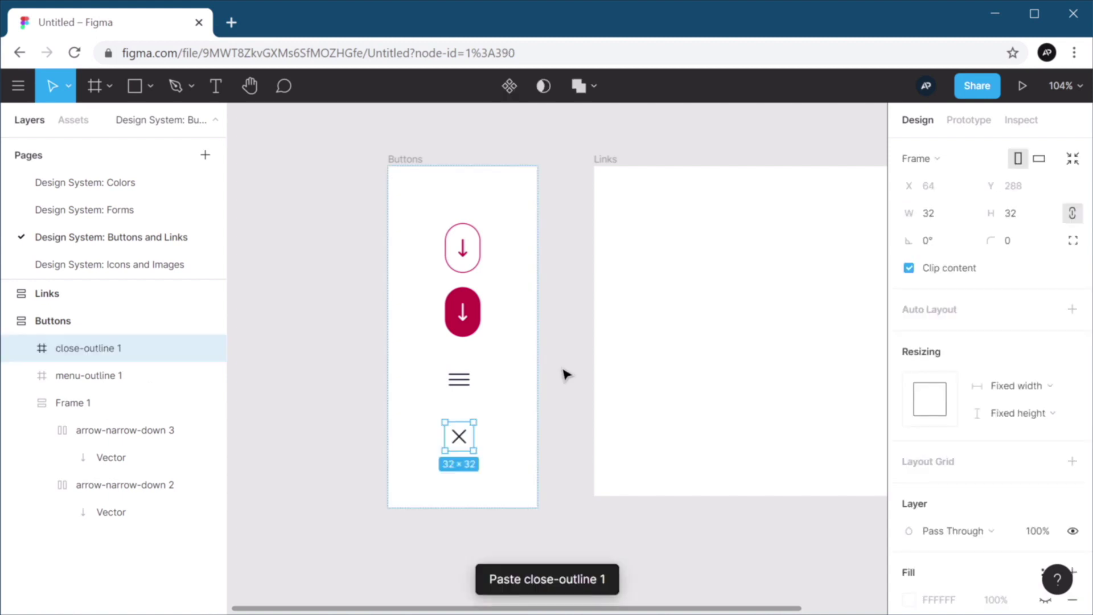
pyautogui.click(568, 406)
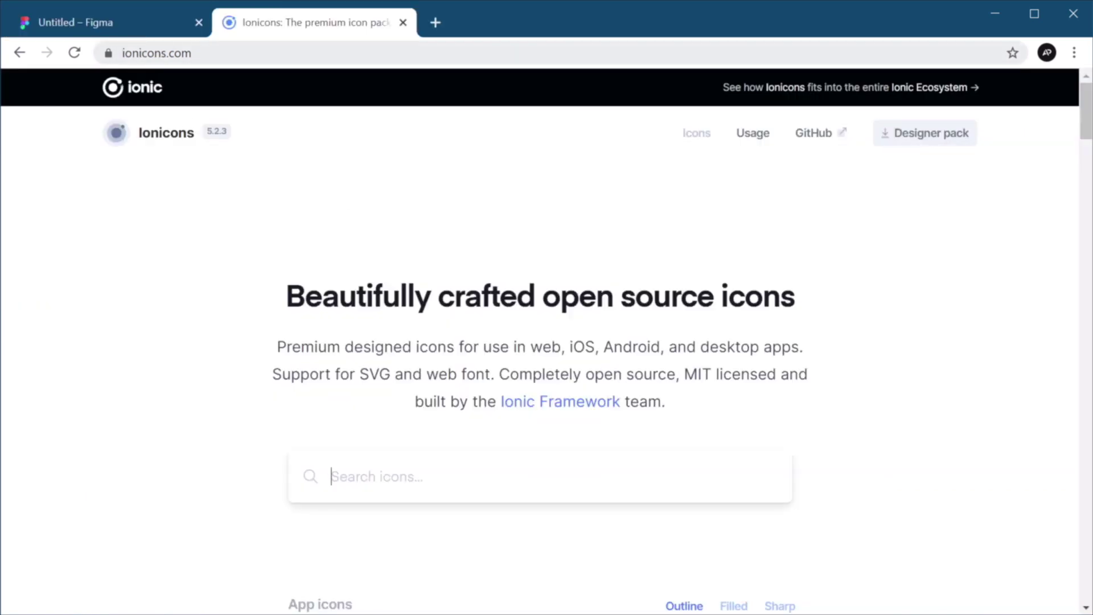
# Step: Wrap the menu and close icons in an auto-layout frame with spacing 10
pyautogui.click(147, 28)
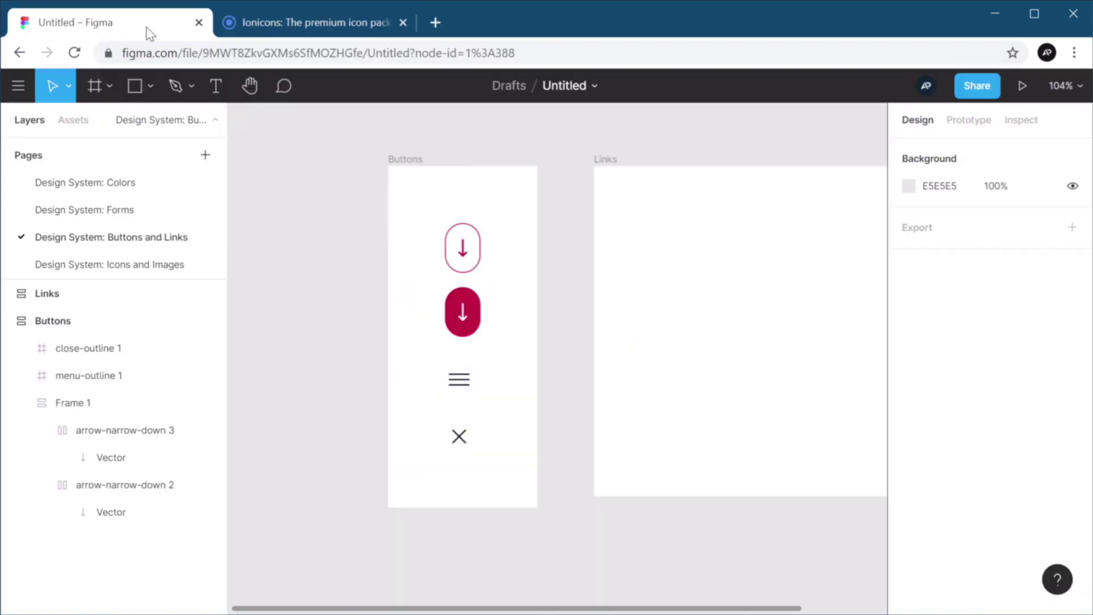
pyautogui.click(460, 441)
pyautogui.keyDown('shift'); pyautogui.click(459, 380); pyautogui.keyUp('shift')
pyautogui.hotkey('shift', 'a')
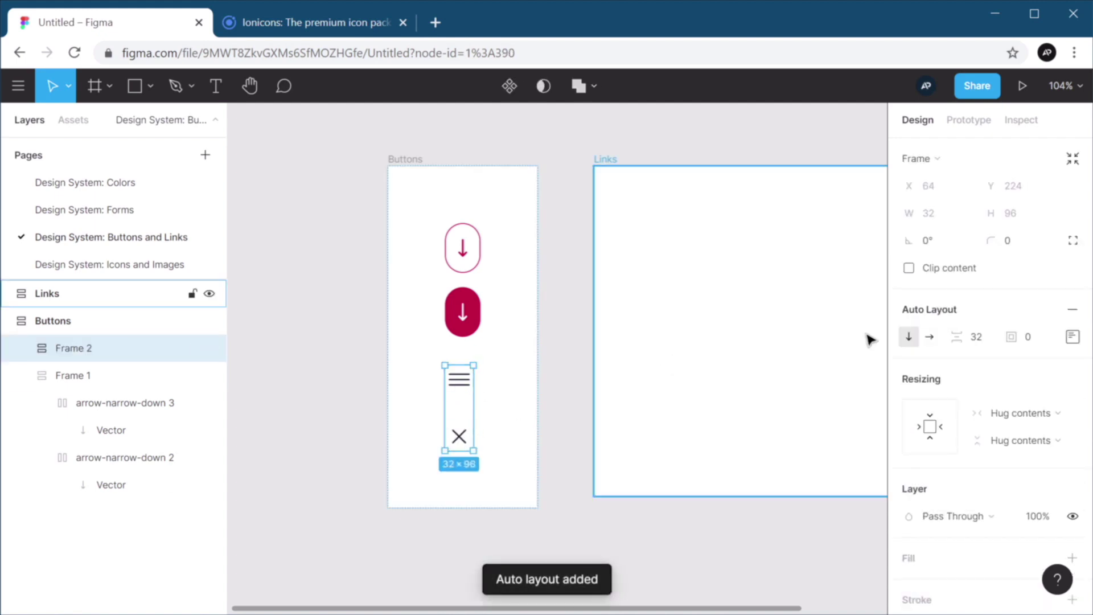
pyautogui.click(975, 339)
pyautogui.write('10')
pyautogui.press('Tab')
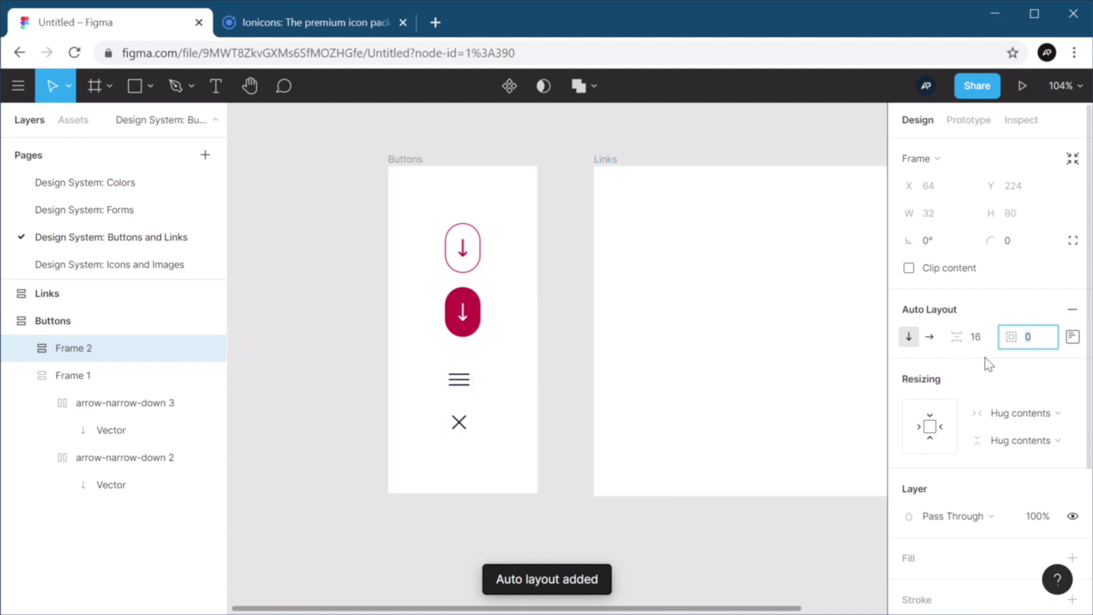
pyautogui.click(330, 426)
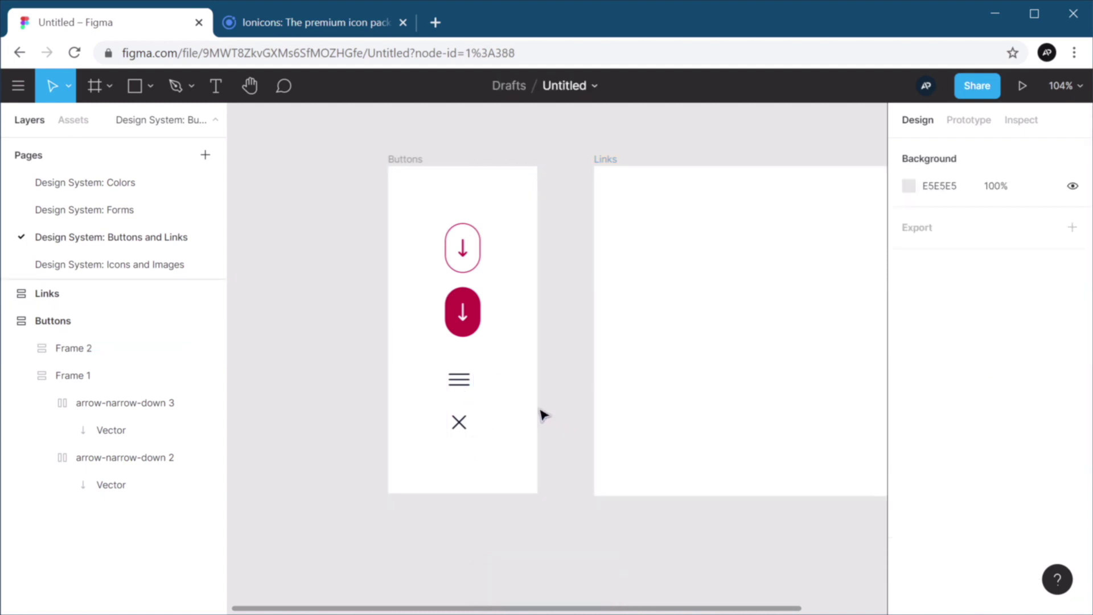
# Step: Paste the pink arrow icon into Buttons and center the frame's contents horizontally
pyautogui.scroll(-2, 539, 414)
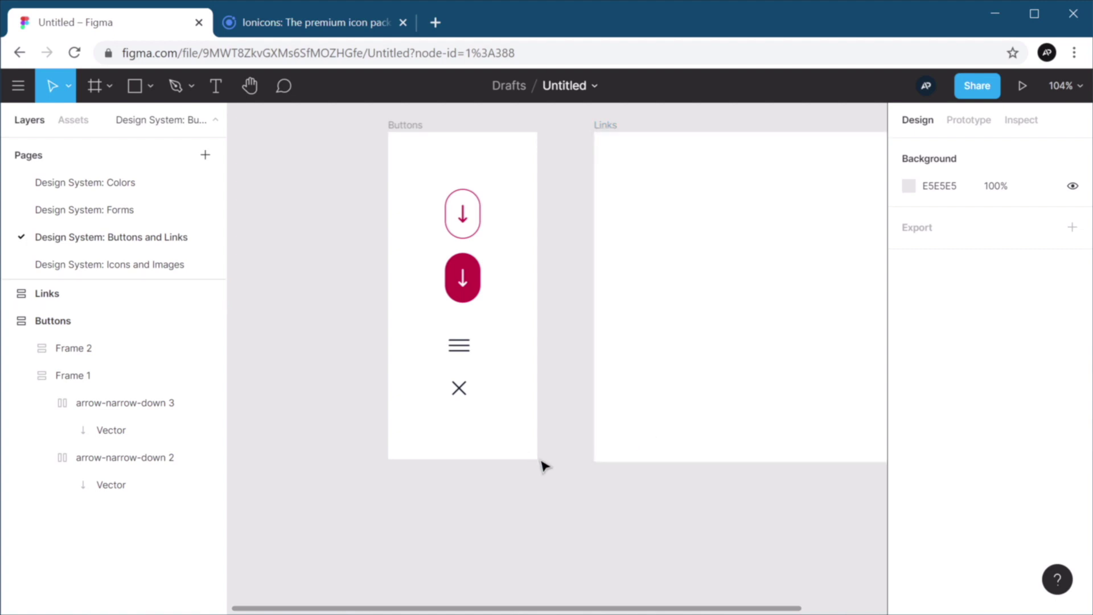
pyautogui.hotkey('ctrl', 'v')
pyautogui.click(454, 448)
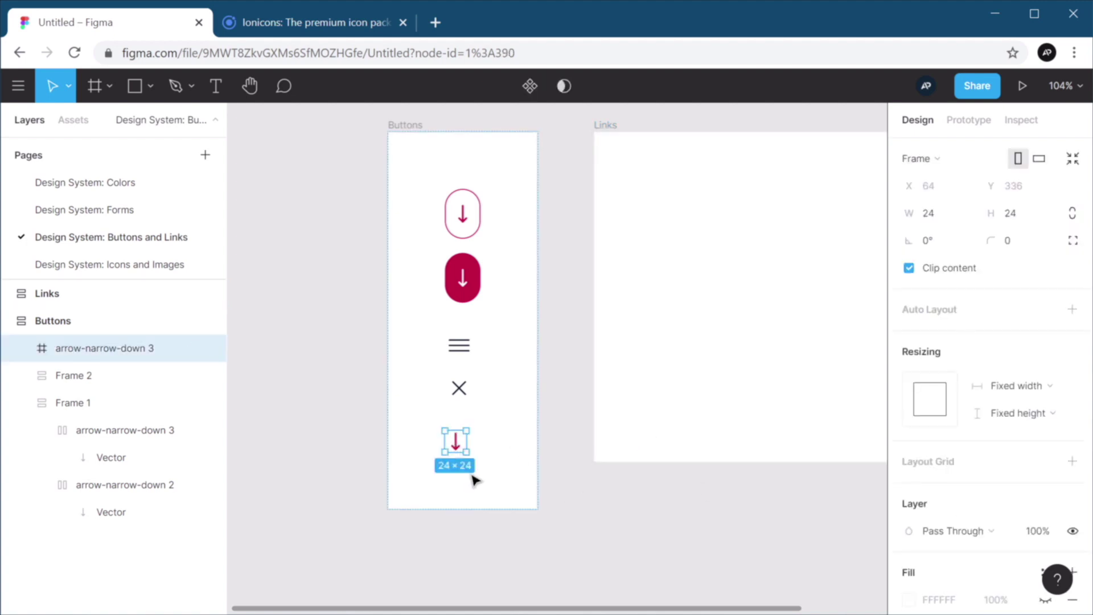
pyautogui.click(405, 132)
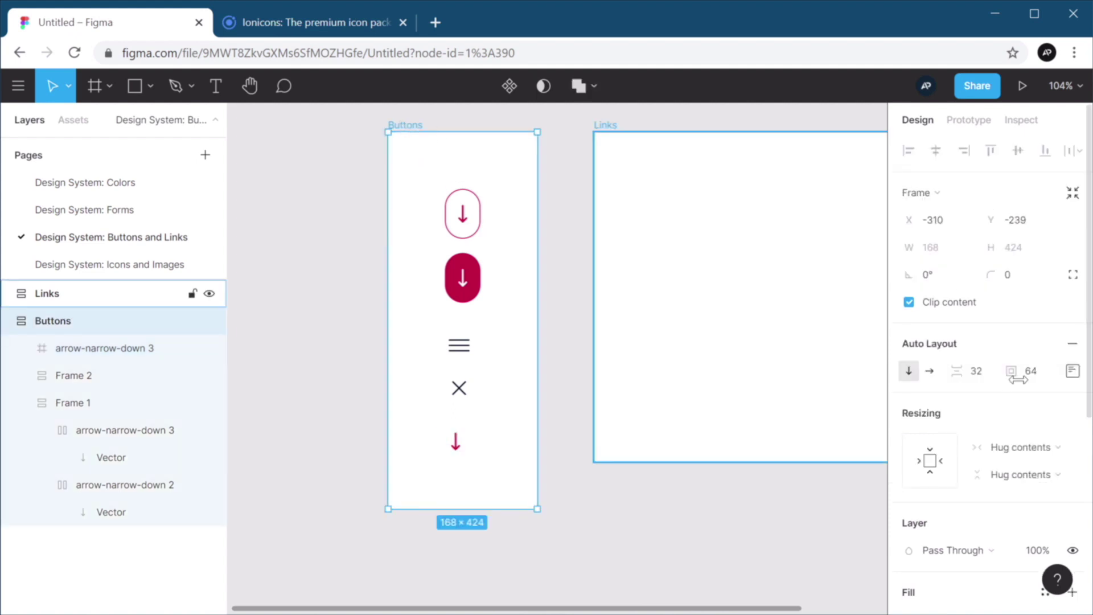
pyautogui.click(1072, 371)
pyautogui.click(1016, 433)
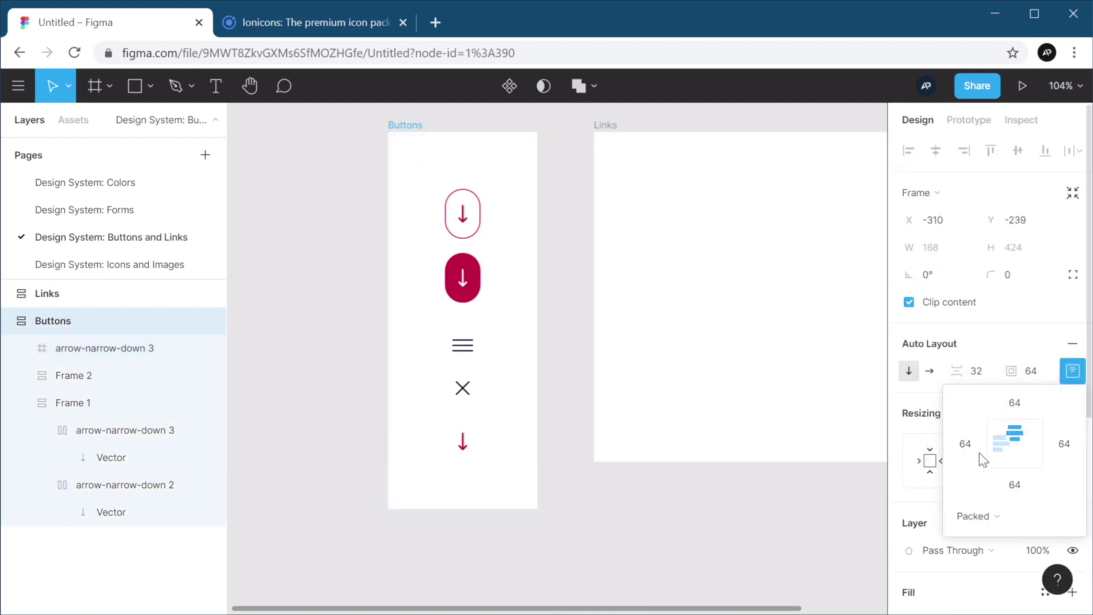
pyautogui.click(553, 285)
# Step: Duplicate the arrow icon and color the copy dark 000B21
pyautogui.click(463, 450)
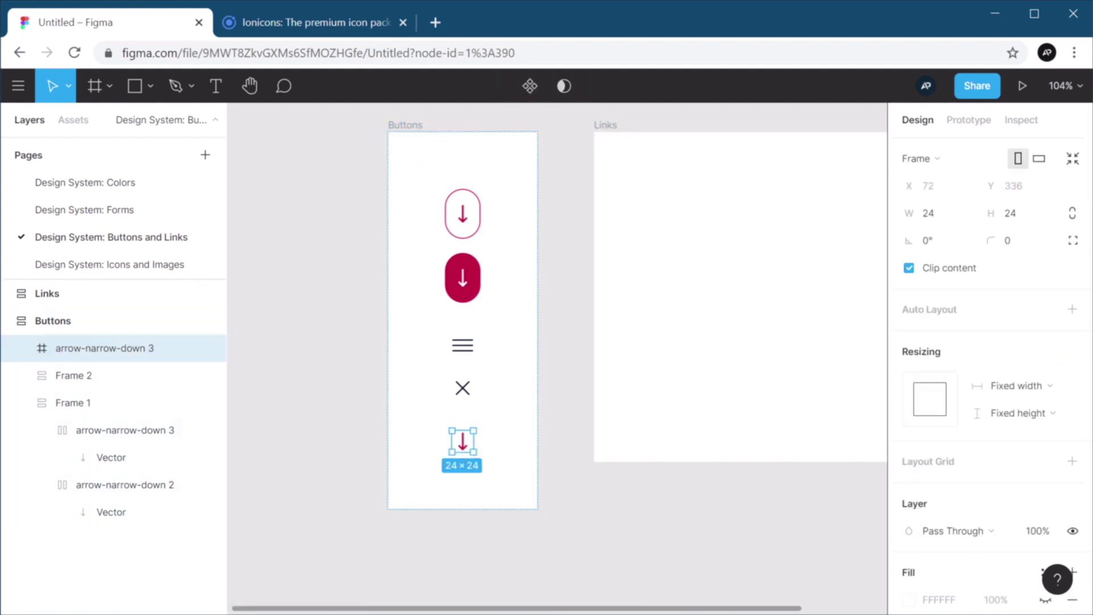
pyautogui.scroll(3, 475, 451)
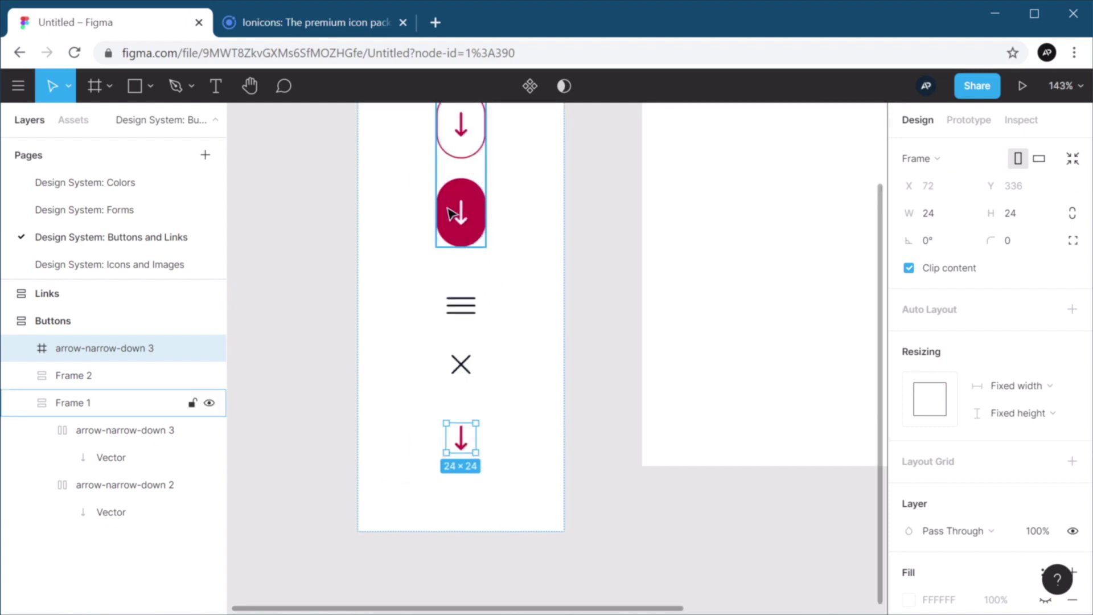
pyautogui.scroll(-1, 549, 450)
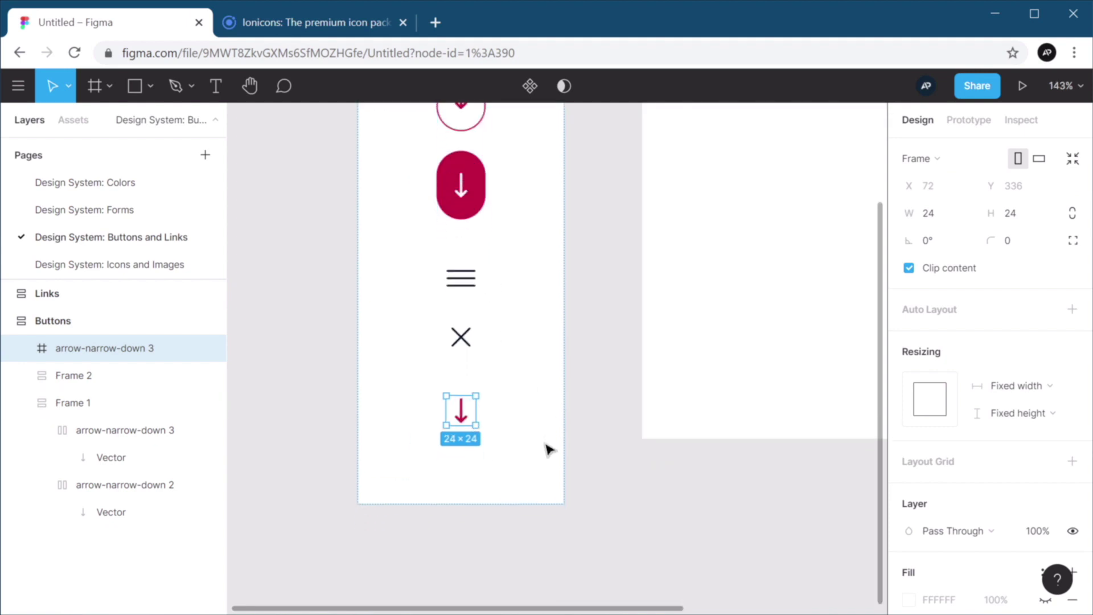
pyautogui.hotkey('ctrl', 'd')
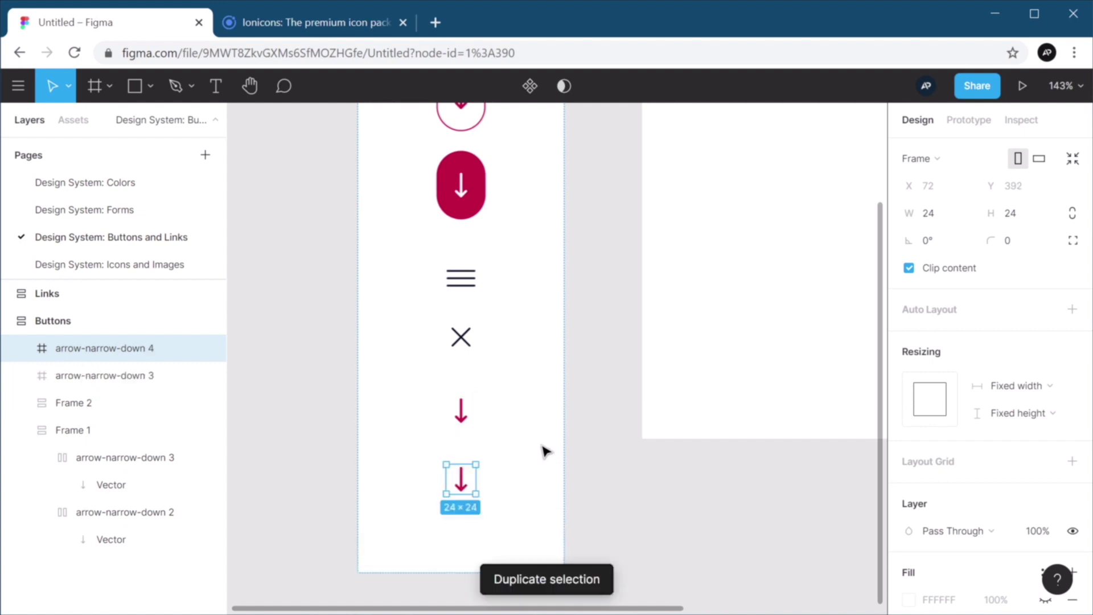
pyautogui.click(463, 288)
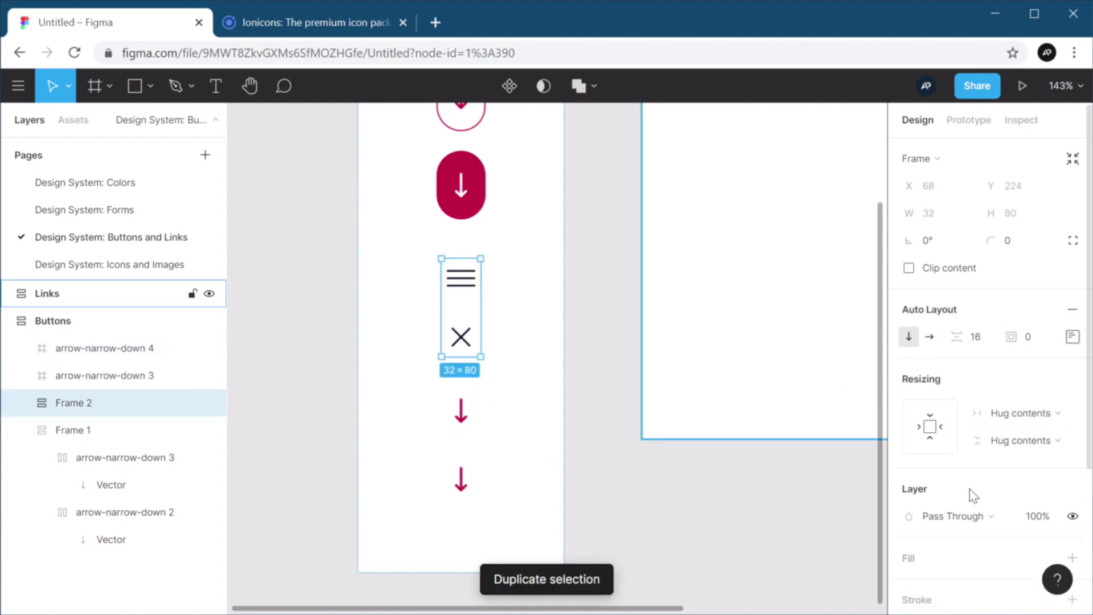
pyautogui.scroll(-4, 957, 490)
pyautogui.click(946, 471)
pyautogui.hotkey('ctrl', 'c')
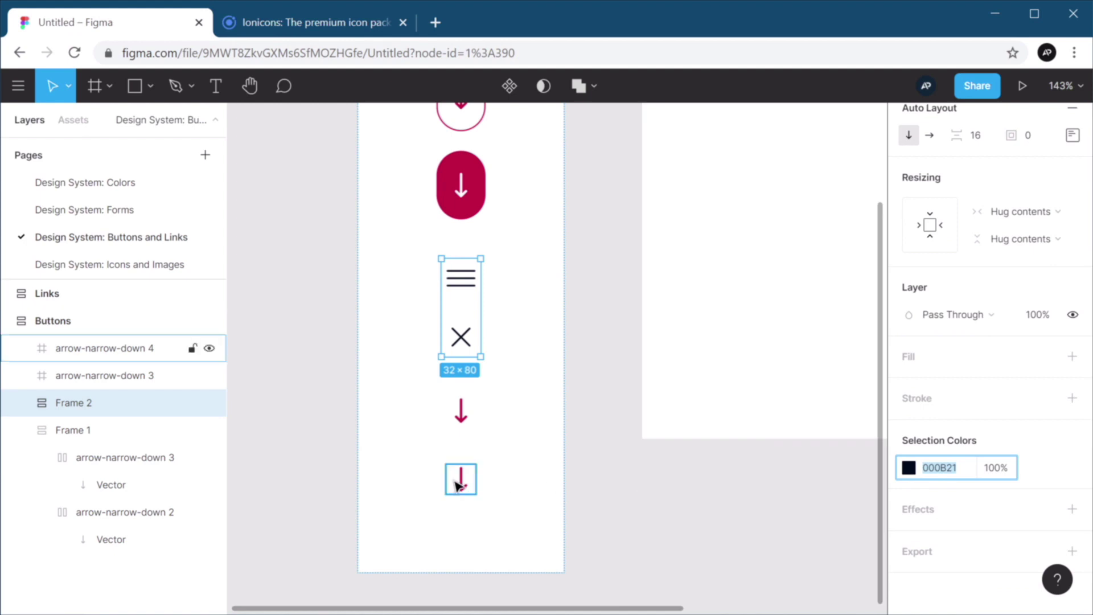
pyautogui.click(460, 480)
pyautogui.click(956, 512)
pyautogui.hotkey('ctrl', 'v')
pyautogui.press('Tab')
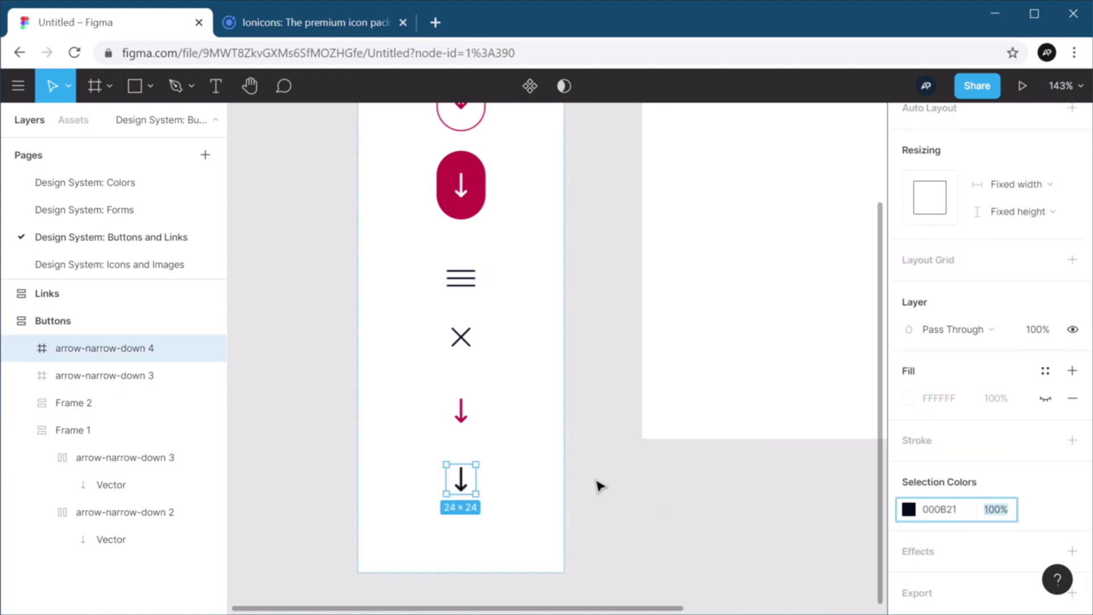
# Step: Wrap the pink and dark arrows in an auto-layout frame with 16 spacing
pyautogui.keyDown('shift'); pyautogui.click(461, 411); pyautogui.keyUp('shift')
pyautogui.hotkey('shift', 'a')
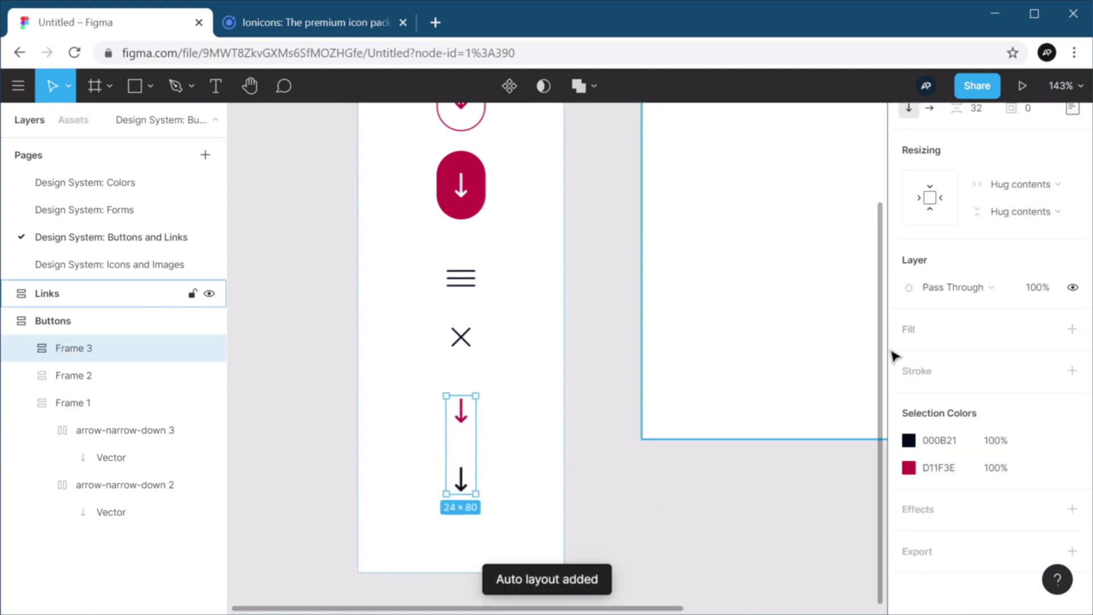
pyautogui.scroll(5, 981, 346)
pyautogui.click(975, 340)
pyautogui.write('16')
pyautogui.press('Return')
pyautogui.click(615, 506)
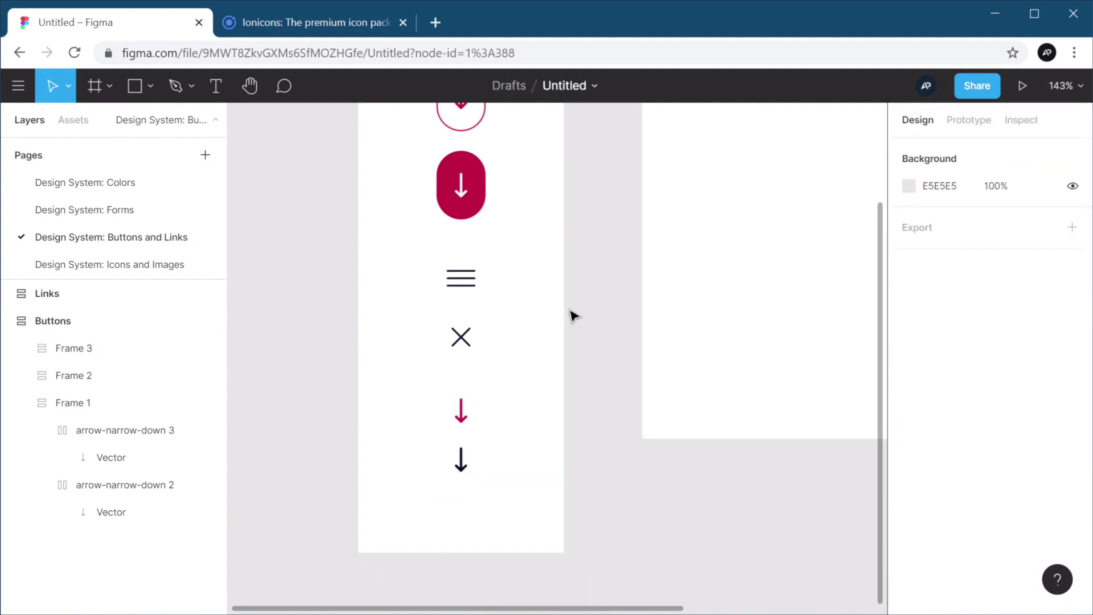
pyautogui.scroll(-1, 571, 298)
pyautogui.scroll(-2, 571, 297)
pyautogui.moveTo(569, 288); pyautogui.dragTo(464, 379)
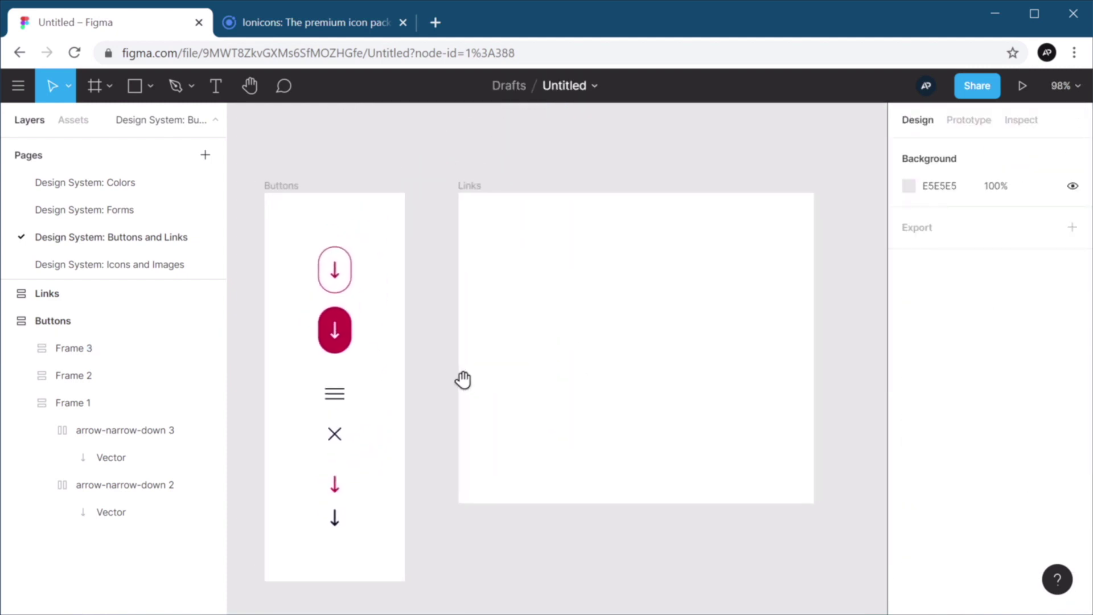
# Step: Paste the 'Menu/tab inactive/muted/pagination' text layer into the Links frame
pyautogui.scroll(-1, 510, 448)
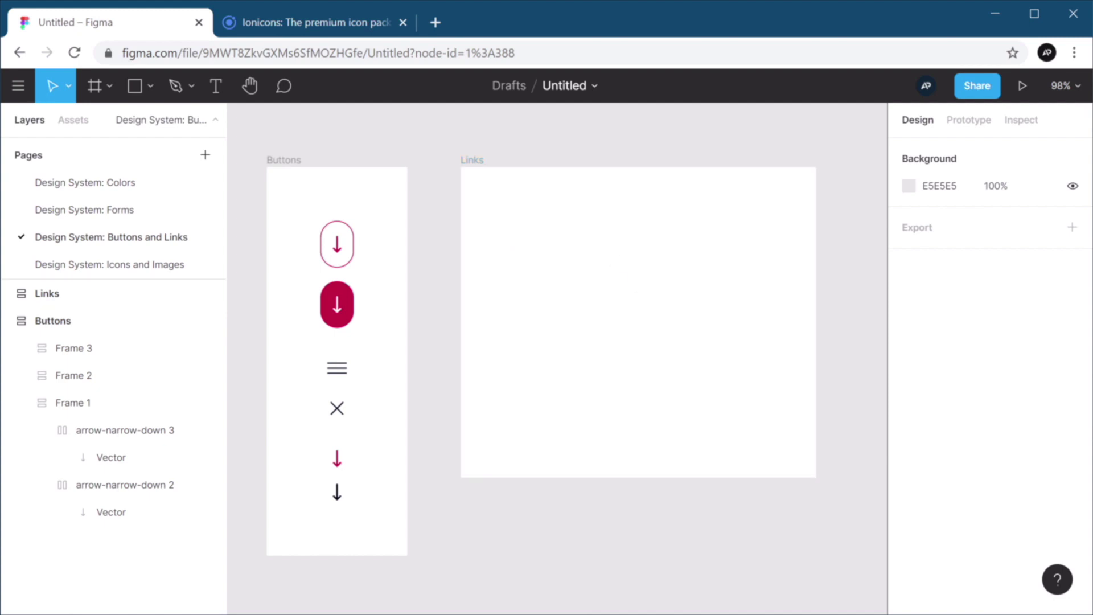
pyautogui.write('Menu/tab inactive/muted/pagination')
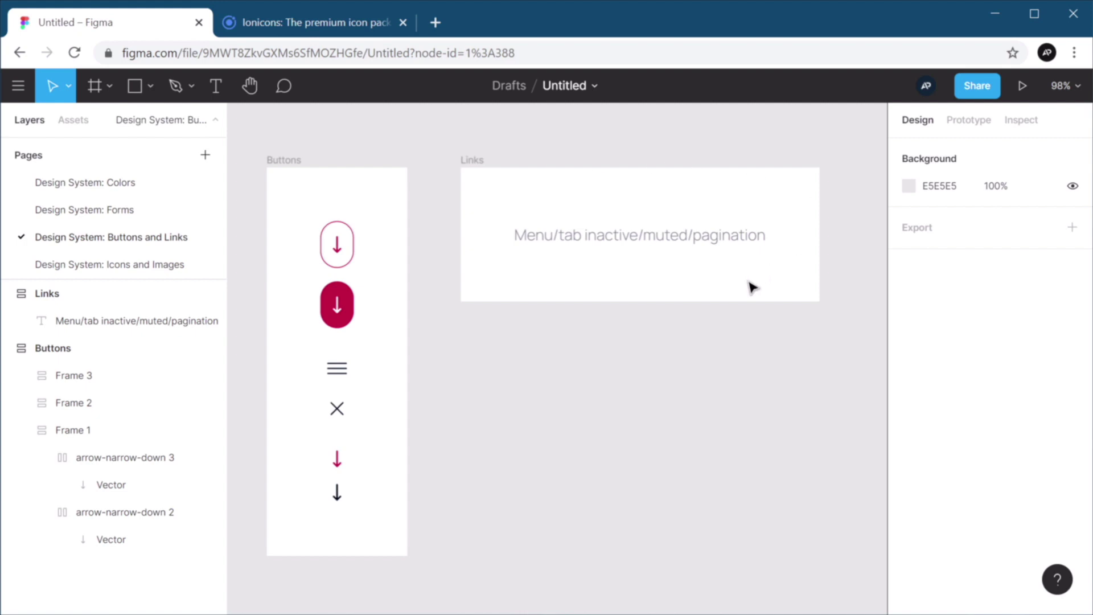
# Step: Duplicate the label as 'Menu/tab inactive/muted/pagination:hover/active'
pyautogui.click(729, 244)
pyautogui.hotkey('ctrl', 'd')
pyautogui.press('Right')
pyautogui.write(':hover')
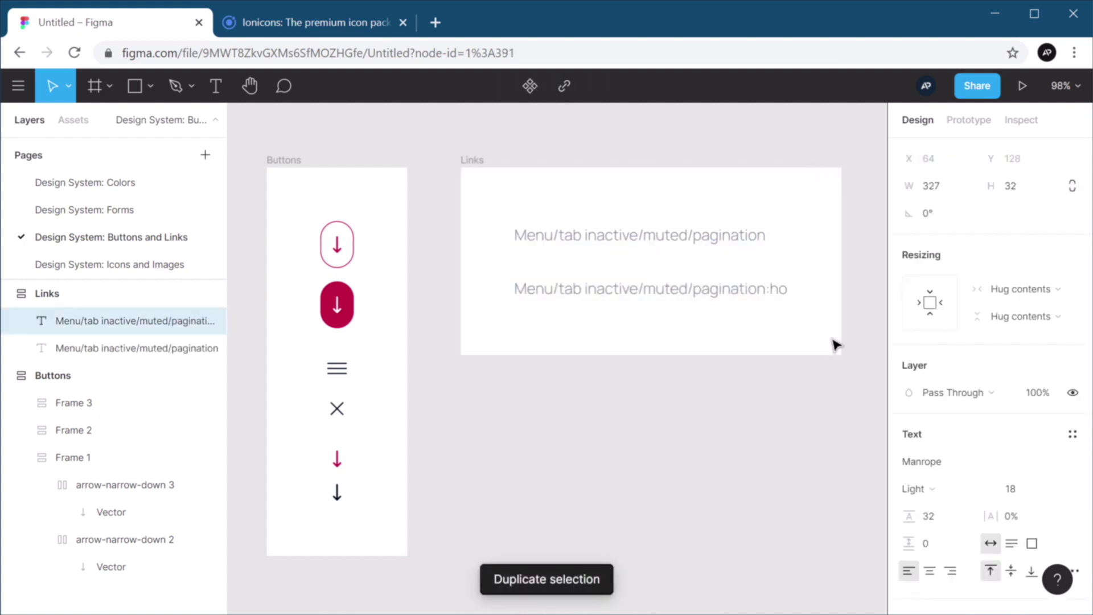
pyautogui.press('Return')
pyautogui.press('BackSpace')
pyautogui.press('Escape')
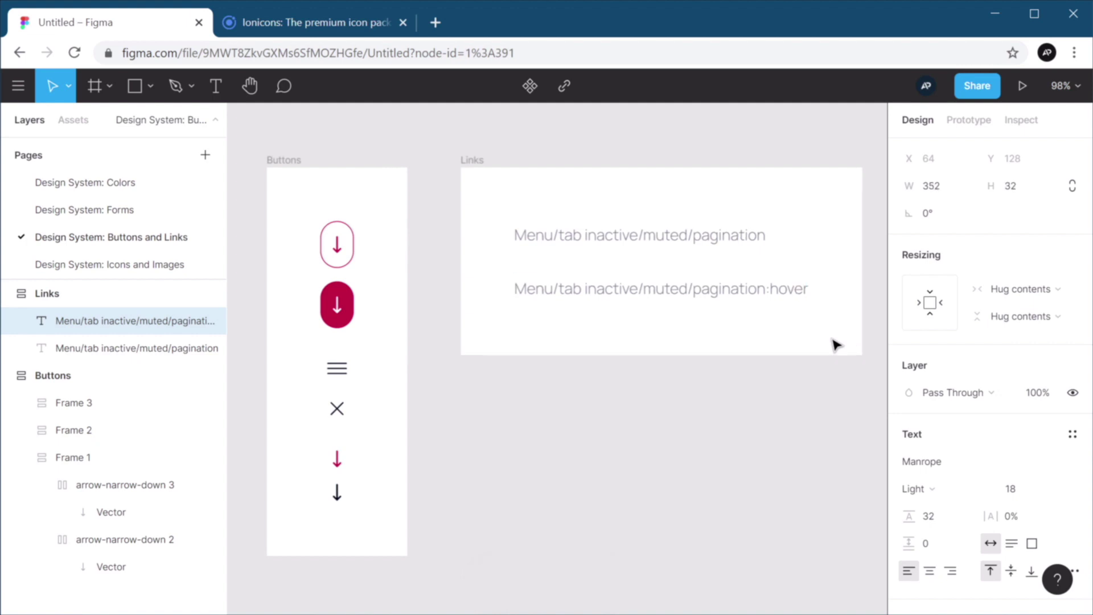
pyautogui.write('/active')
pyautogui.press('Escape')
# Step: Wrap both link labels in an auto-layout frame with 16 spacing
pyautogui.hotkey('ctrl', 'a')
pyautogui.hotkey('shift', 'a')
pyautogui.write('16')
pyautogui.press('Return')
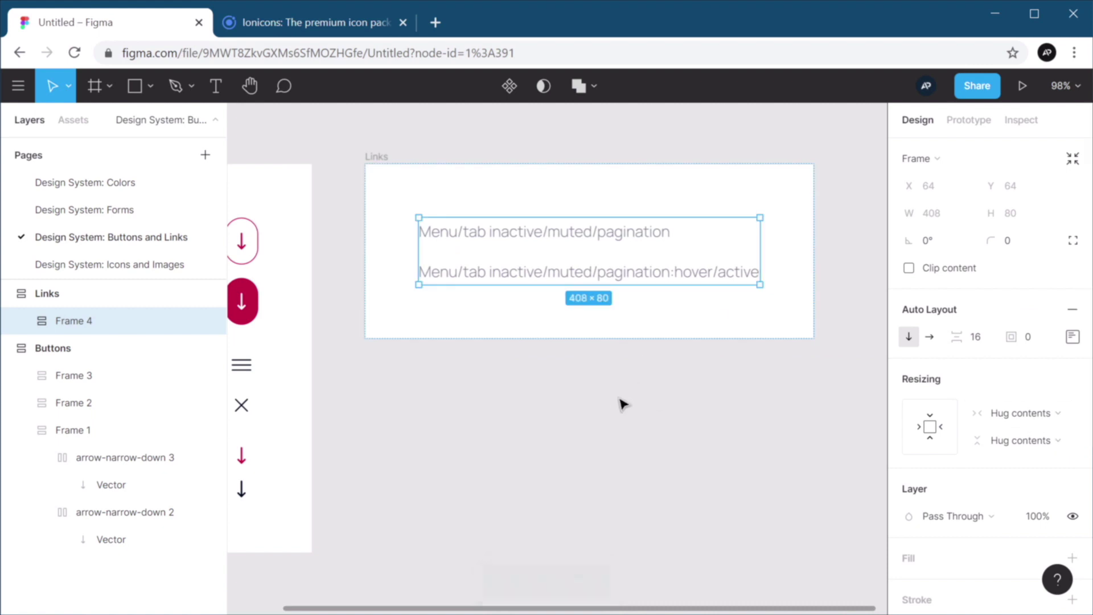
# Step: Set the hover/active label's text fill opacity to 100%
pyautogui.click(621, 399)
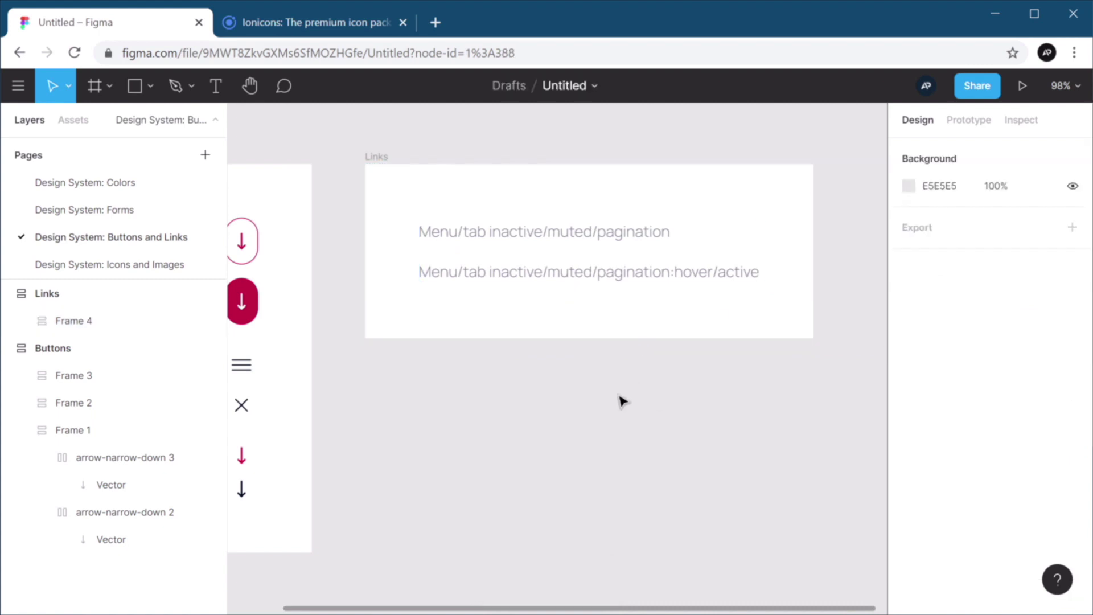
pyautogui.click(653, 280)
pyautogui.scroll(-4, 1052, 467)
pyautogui.scroll(1, 1052, 467)
pyautogui.click(993, 425)
pyautogui.press('Return')
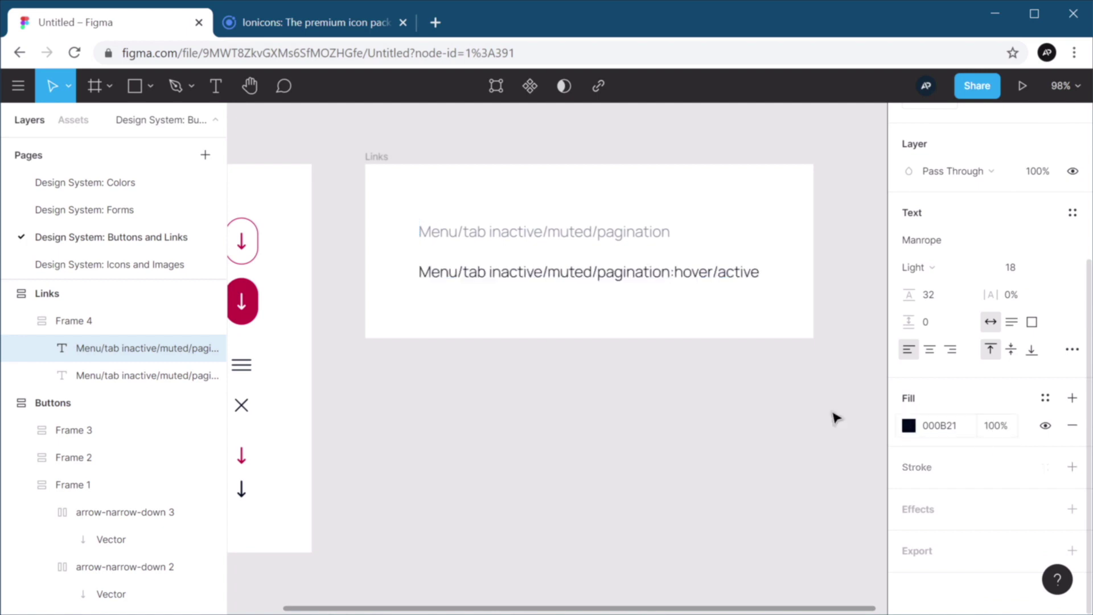
pyautogui.click(695, 427)
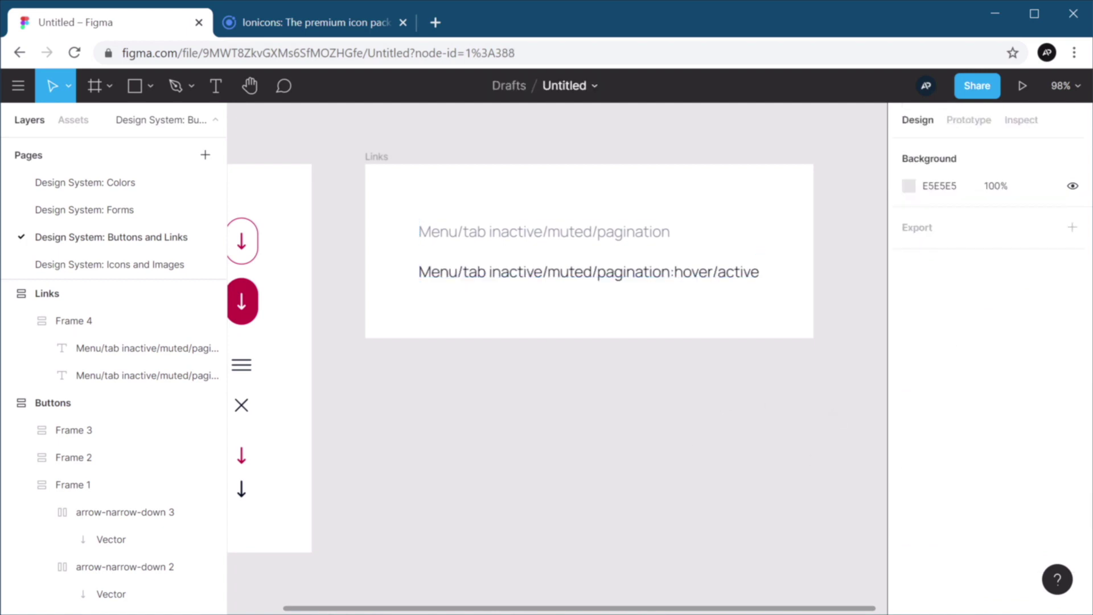
# Step: Duplicate the bold Standard link text and rename the copy 'Standard:hover/active'
pyautogui.hotkey('ctrl', 'v')
pyautogui.hotkey('ctrl', 'd')
pyautogui.press('Right')
pyautogui.write(':hover/a')
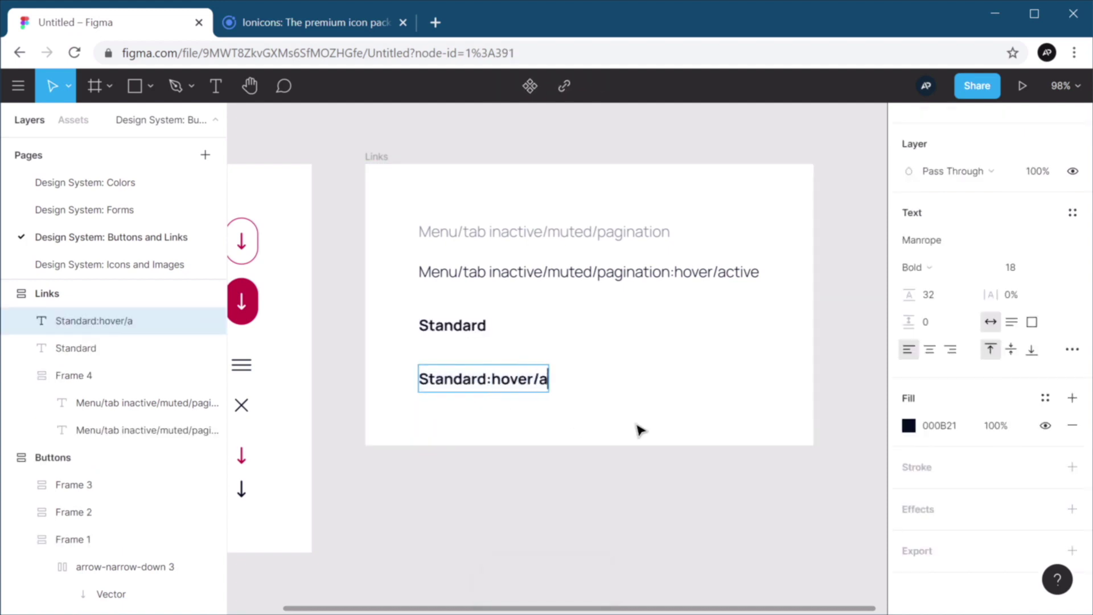
pyautogui.write('ctive')
pyautogui.press('Escape')
pyautogui.keyDown('shift'); pyautogui.click(478, 333); pyautogui.keyUp('shift')
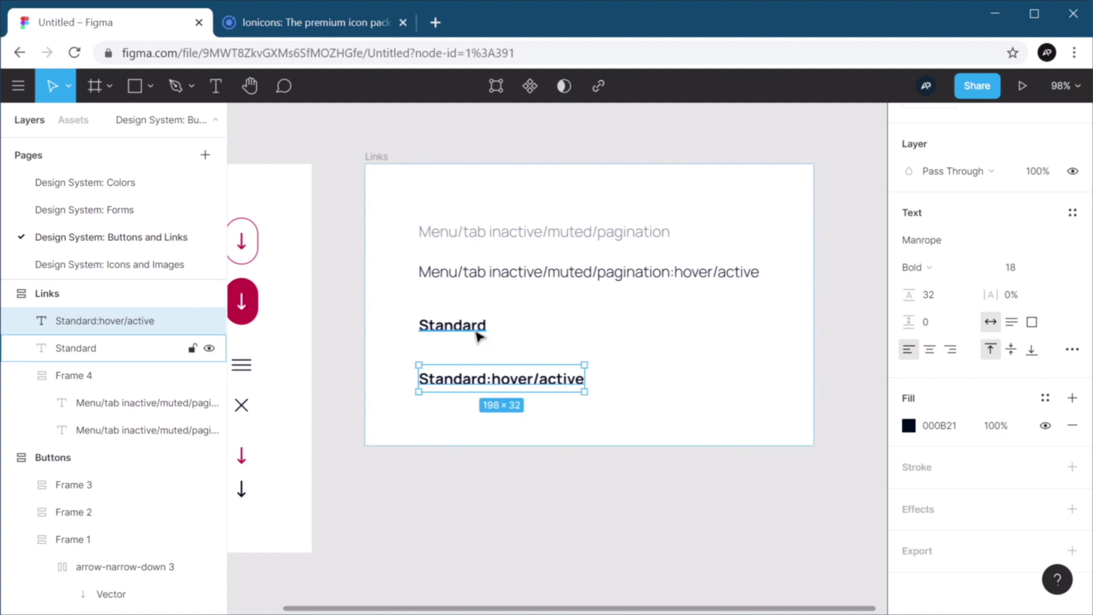
# Step: Stack both Standard texts in an auto layout with 16 spacing
pyautogui.hotkey('shift', 'a')
pyautogui.click(988, 342)
pyautogui.write('16')
pyautogui.press('Return')
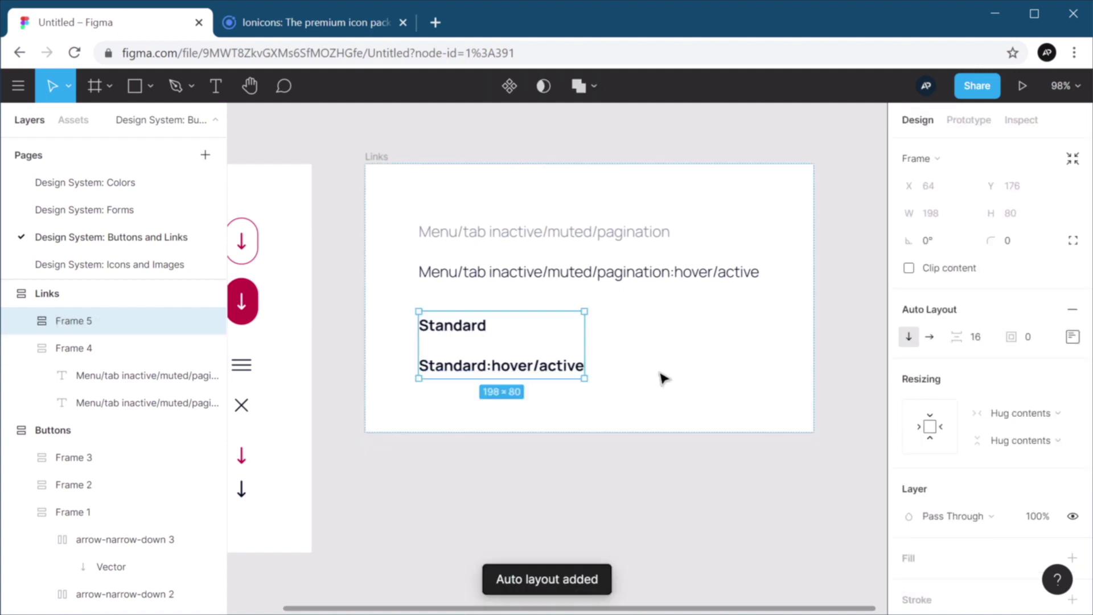
pyautogui.click(605, 407)
# Step: Give the Standard:hover/active text the buttons' pink fill, D11F3E
pyautogui.doubleClick(515, 375)
pyautogui.moveTo(547, 415); pyautogui.dragTo(664, 442)
pyautogui.click(378, 259)
pyautogui.scroll(-3, 962, 478)
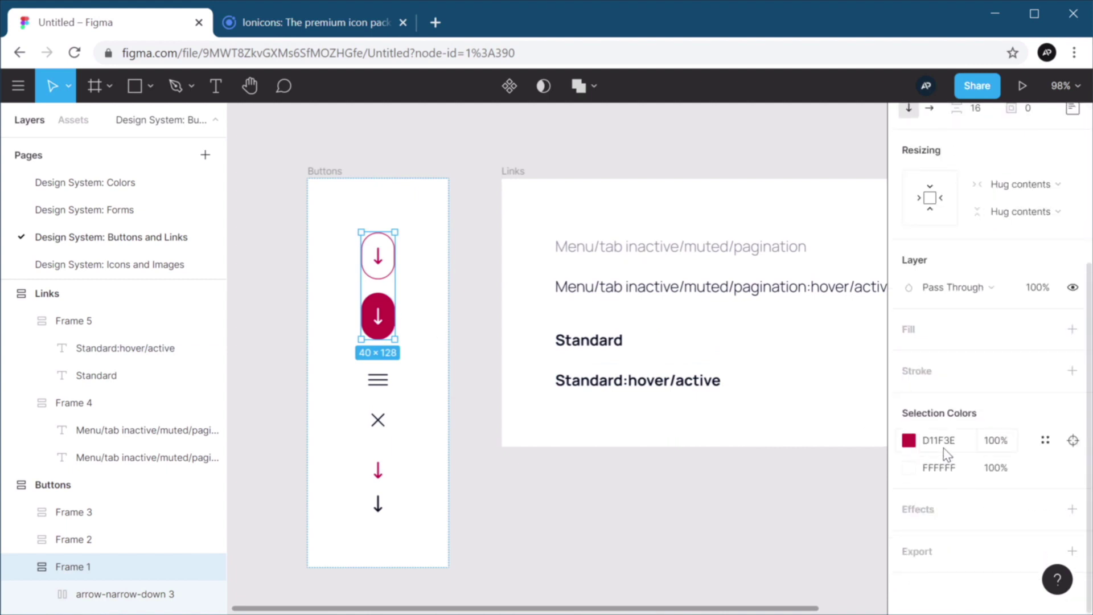
pyautogui.click(947, 453)
pyautogui.click(682, 385)
pyautogui.doubleClick(682, 385)
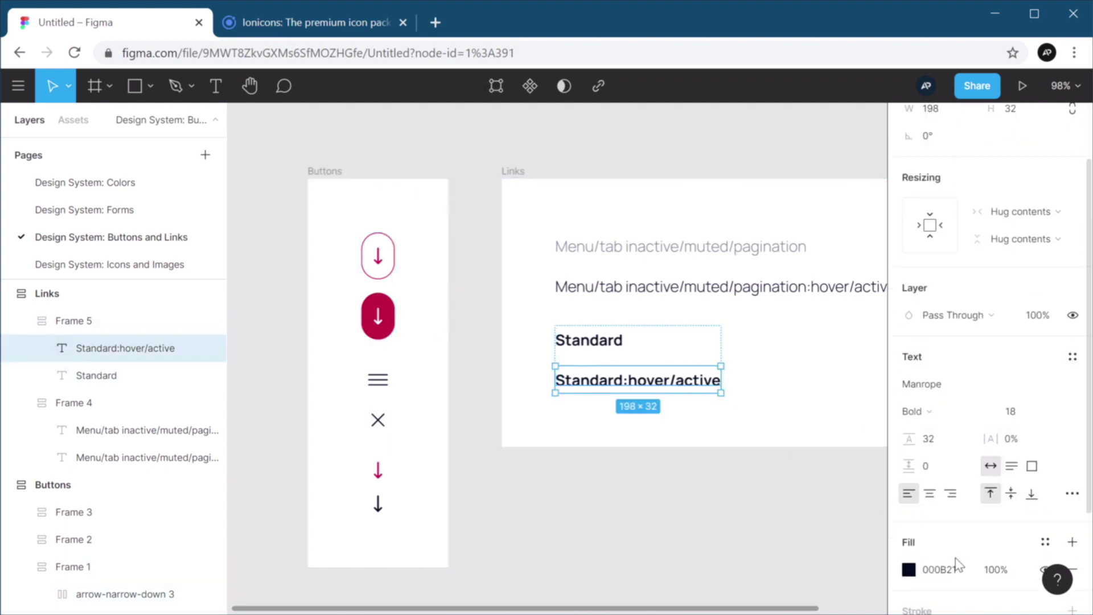
pyautogui.click(945, 573)
pyautogui.hotkey('ctrl', 'v')
pyautogui.click(664, 510)
pyautogui.hscroll(5, 661, 544)
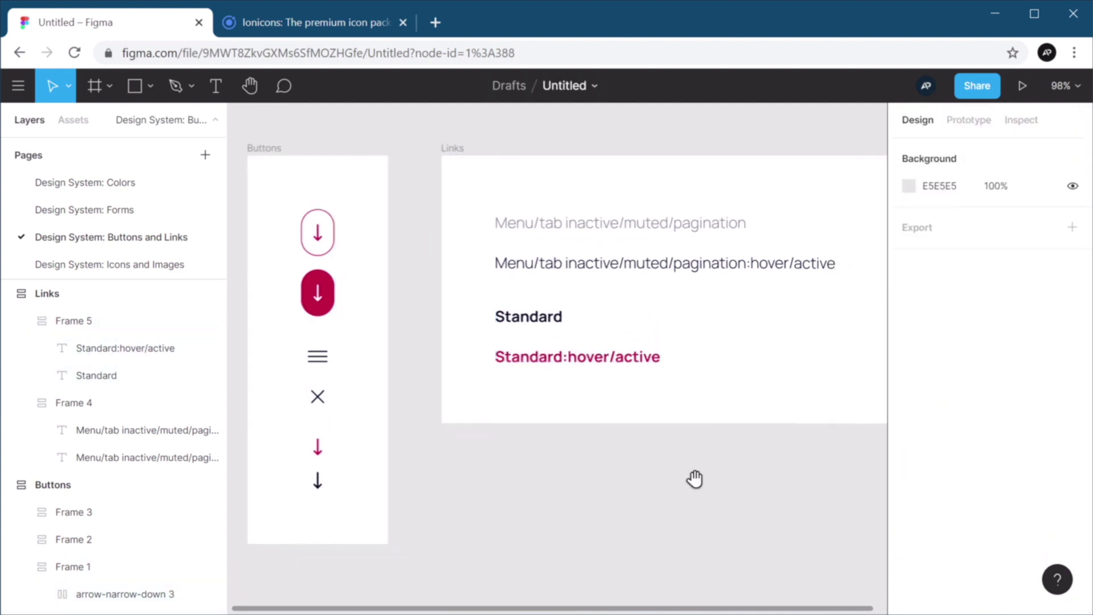
# Step: Paste the Button link and Title link rows, with their hover/active versions, into the Links frame
pyautogui.scroll(-3, 606, 496)
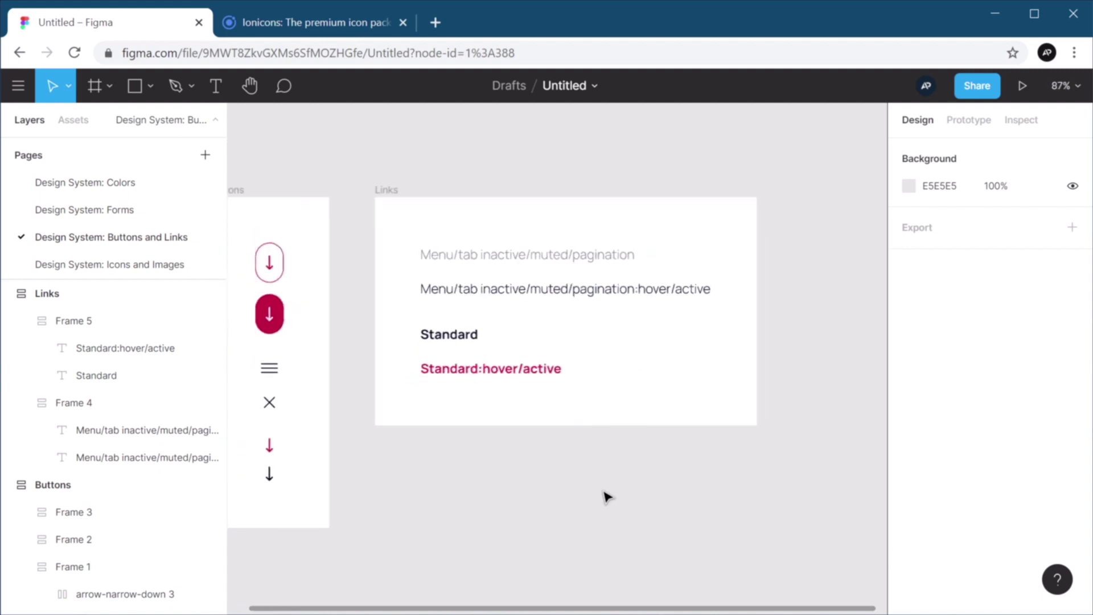
pyautogui.moveTo(654, 510); pyautogui.dragTo(608, 441)
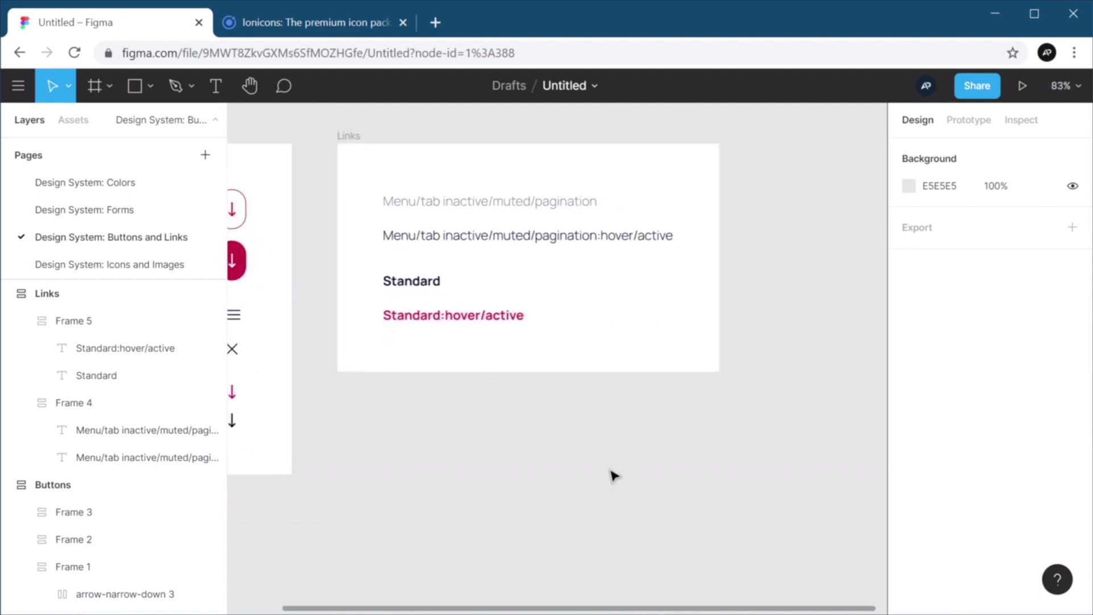
pyautogui.hotkey('ctrl', 'v')
pyautogui.moveTo(439, 361); pyautogui.dragTo(551, 322)
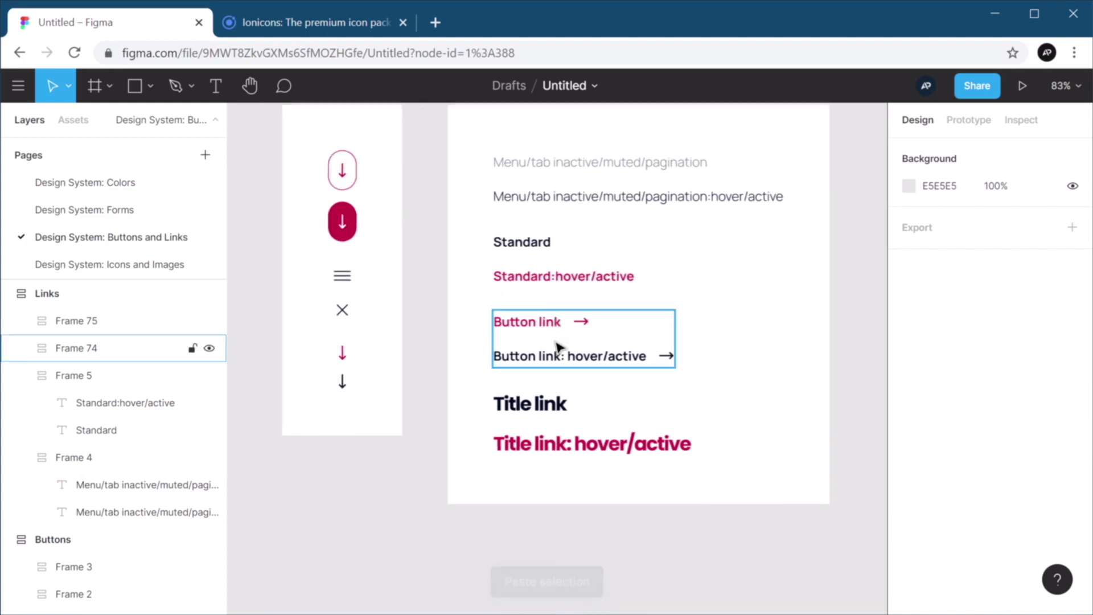
pyautogui.scroll(5, 558, 346)
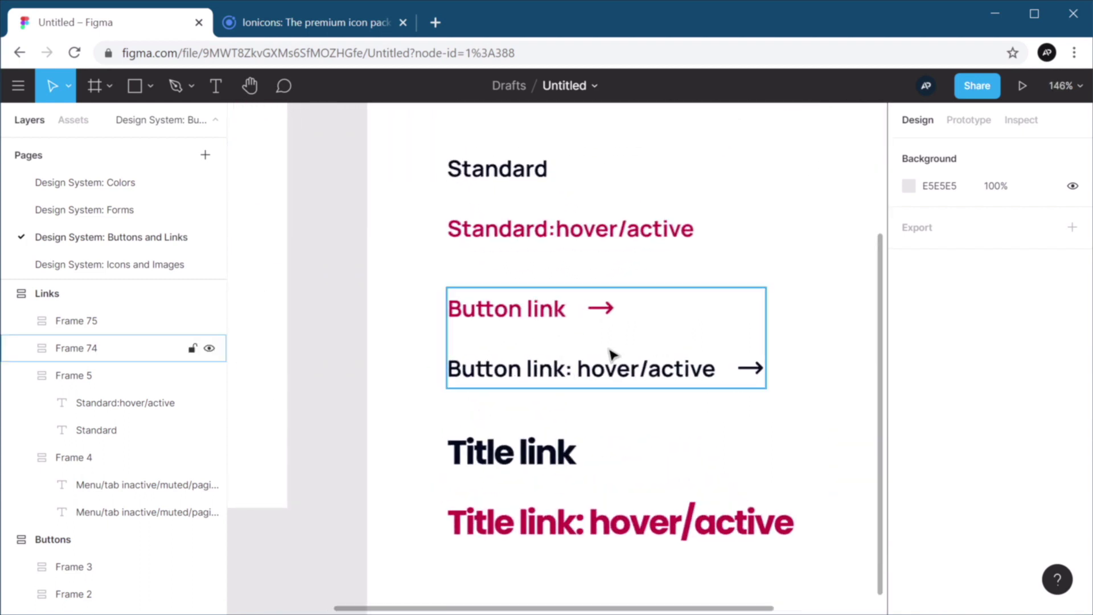
pyautogui.hscroll(3, 637, 354)
# Step: Inspect the Button link text, its arrow icon and the Button link: hover/active row
pyautogui.keyDown('ctrl'); pyautogui.click(399, 296); pyautogui.keyUp('ctrl')
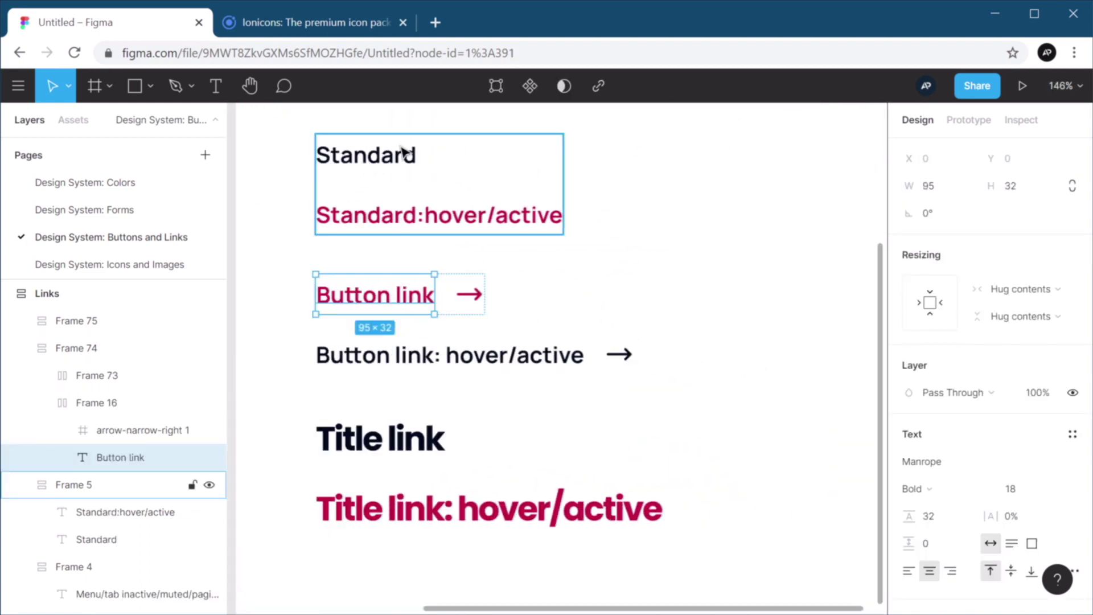
pyautogui.click(468, 296)
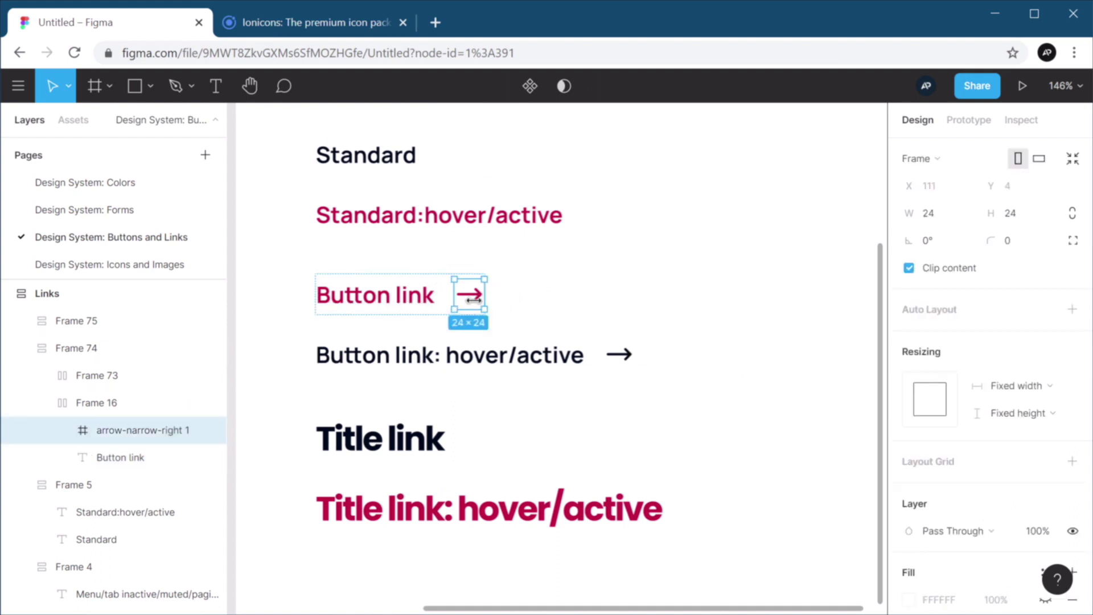
pyautogui.click(470, 340)
pyautogui.click(406, 302)
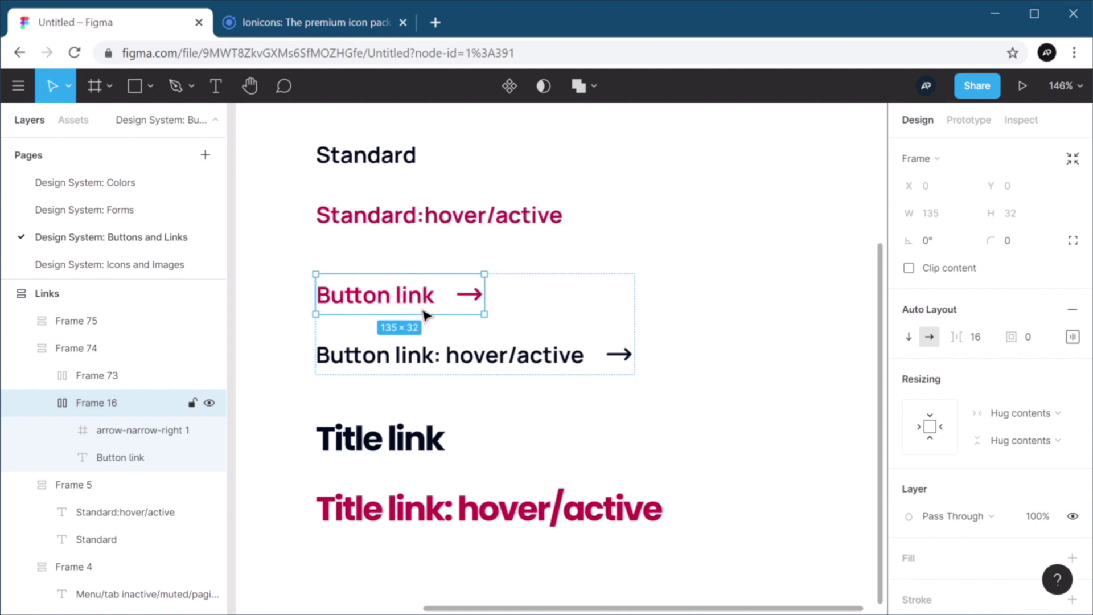
pyautogui.doubleClick(446, 359)
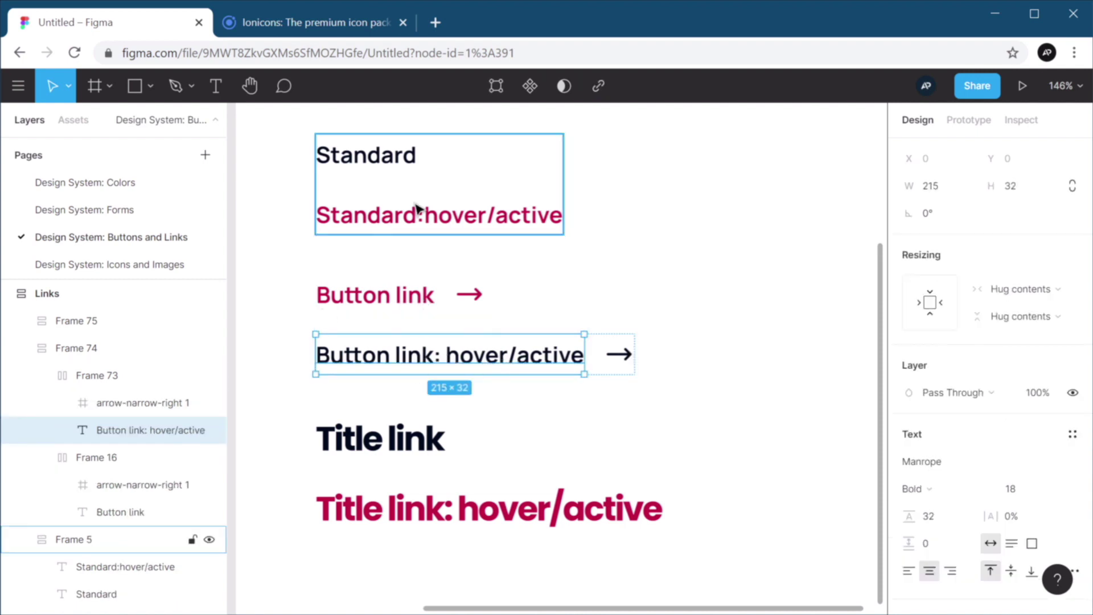
pyautogui.scroll(-1, 378, 420)
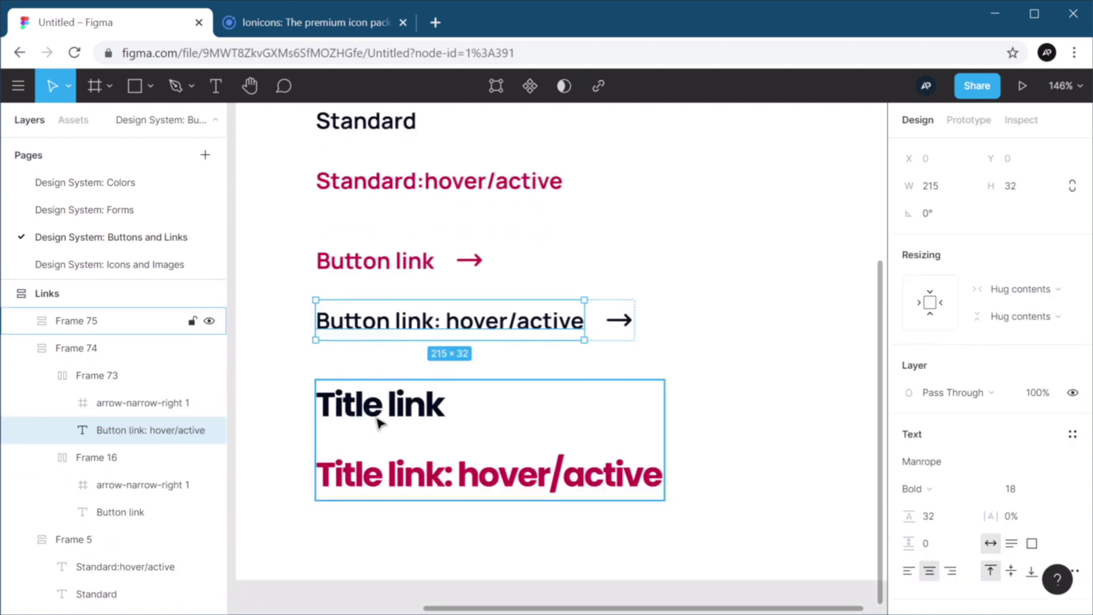
pyautogui.doubleClick(378, 405)
pyautogui.scroll(1, 587, 436)
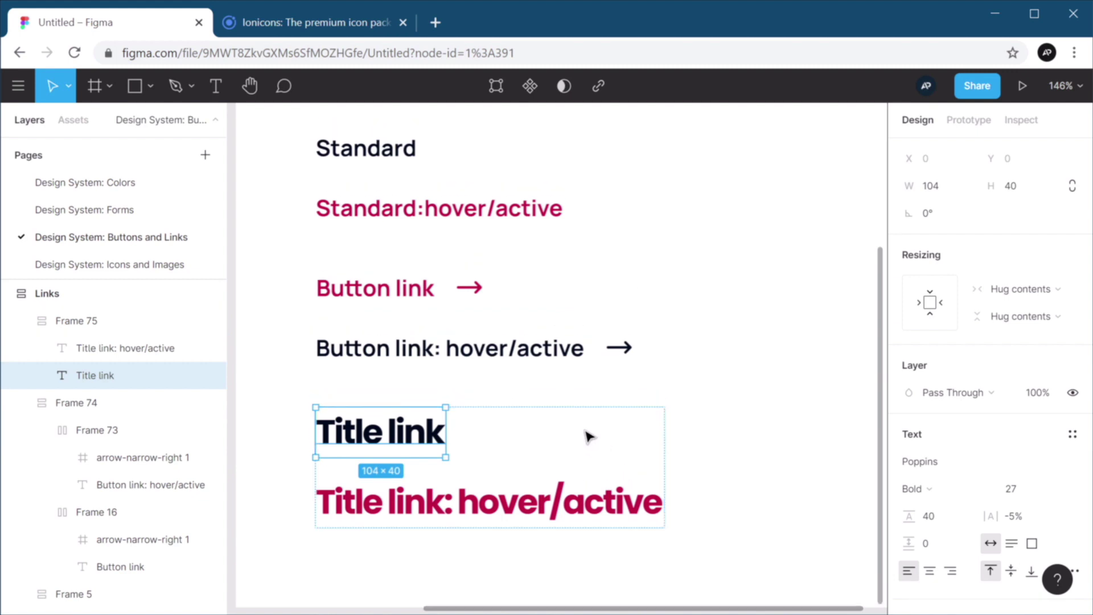
pyautogui.scroll(-1, 503, 434)
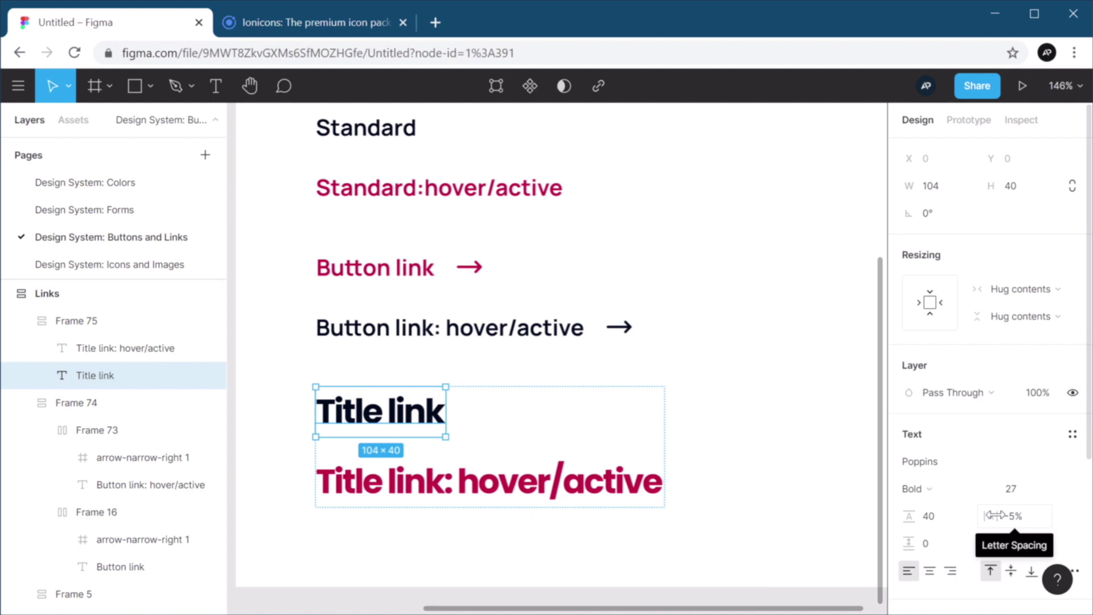
pyautogui.click(715, 405)
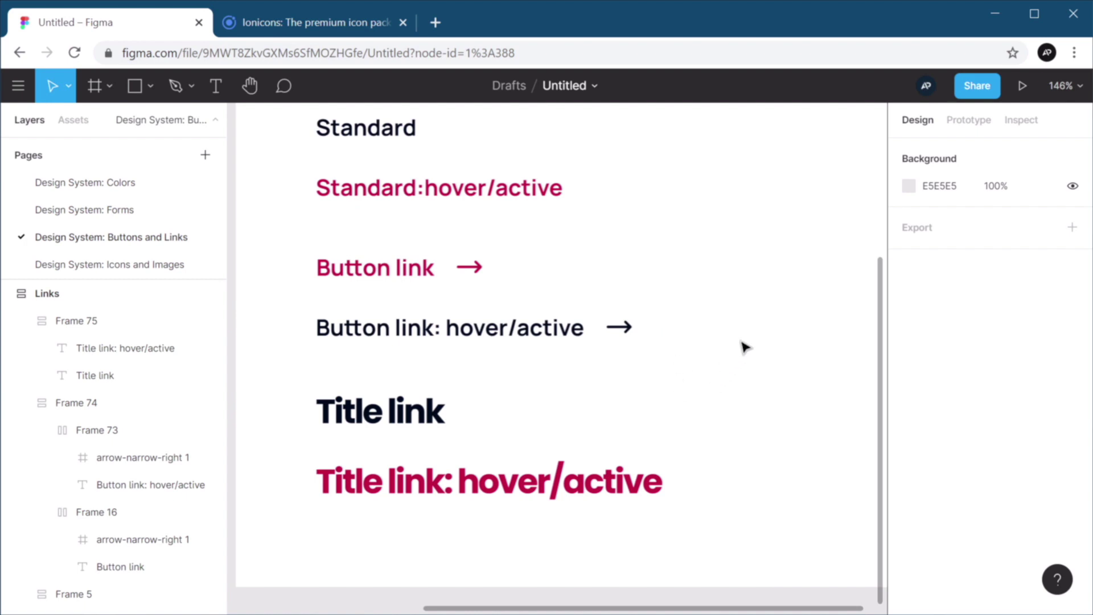
pyautogui.hotkey('shift', '1')
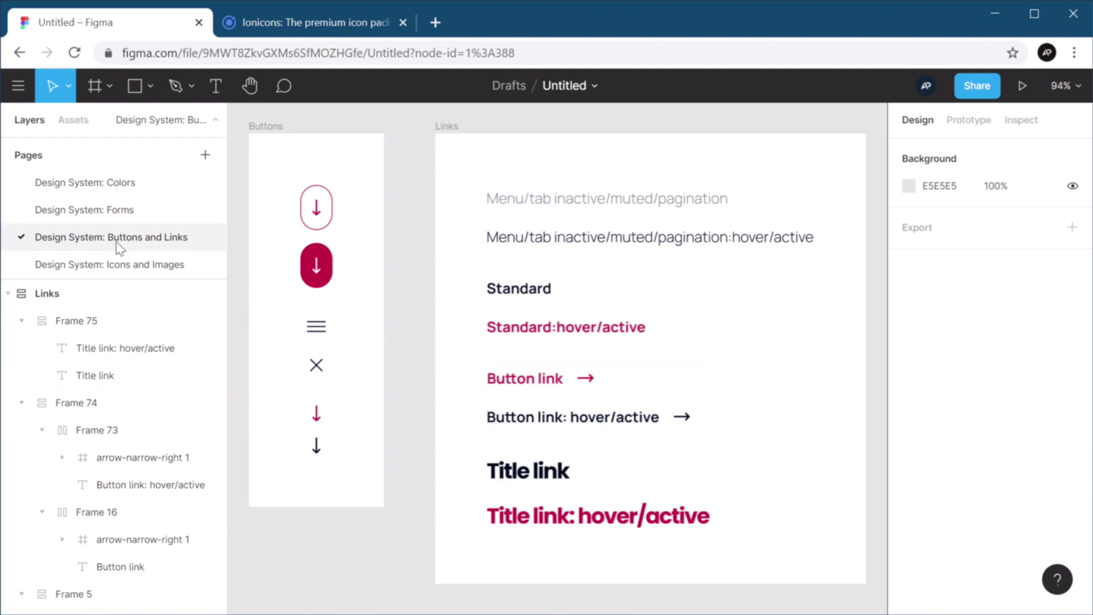
pyautogui.doubleClick(570, 206)
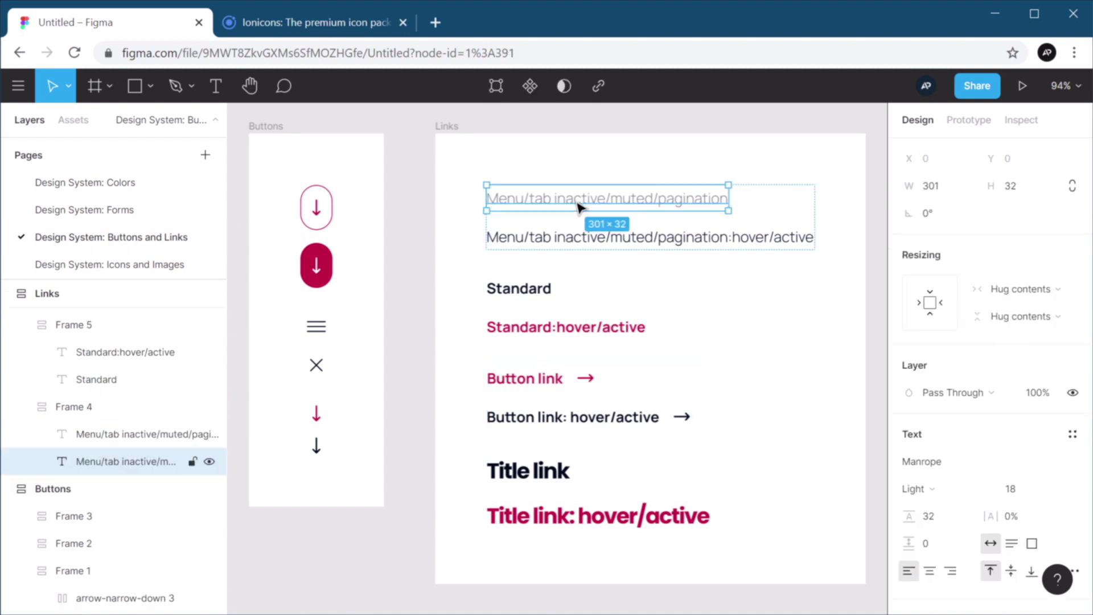
pyautogui.click(757, 239)
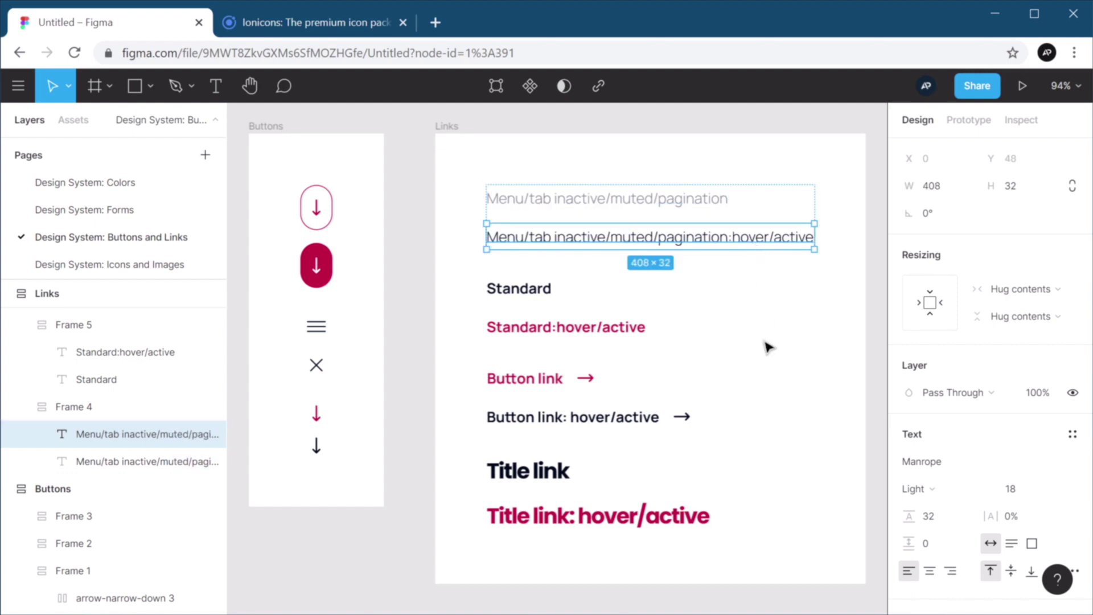
pyautogui.click(768, 346)
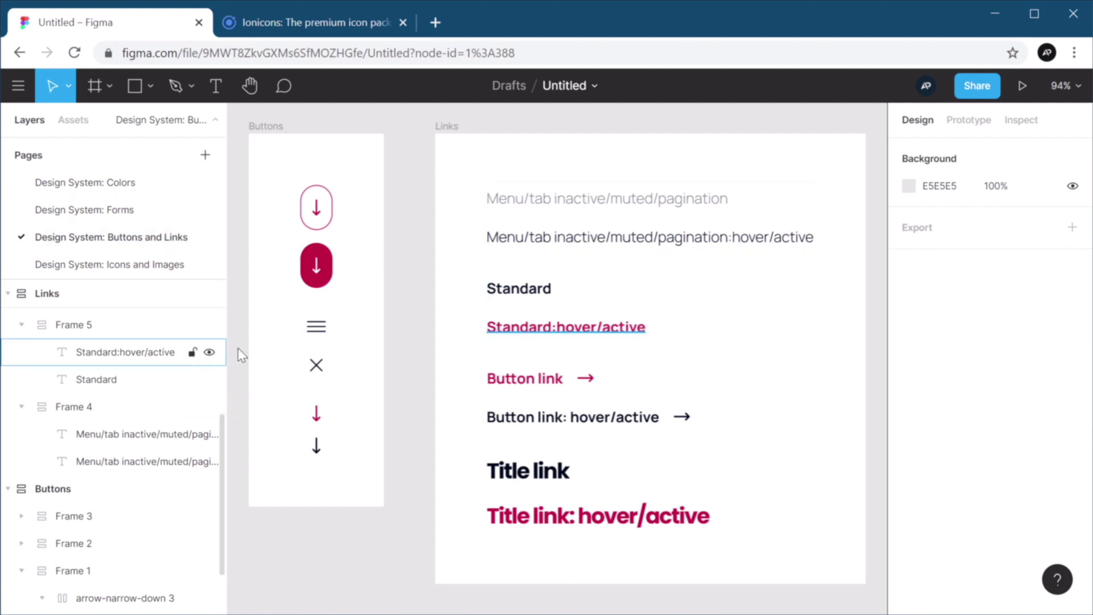
pyautogui.doubleClick(529, 386)
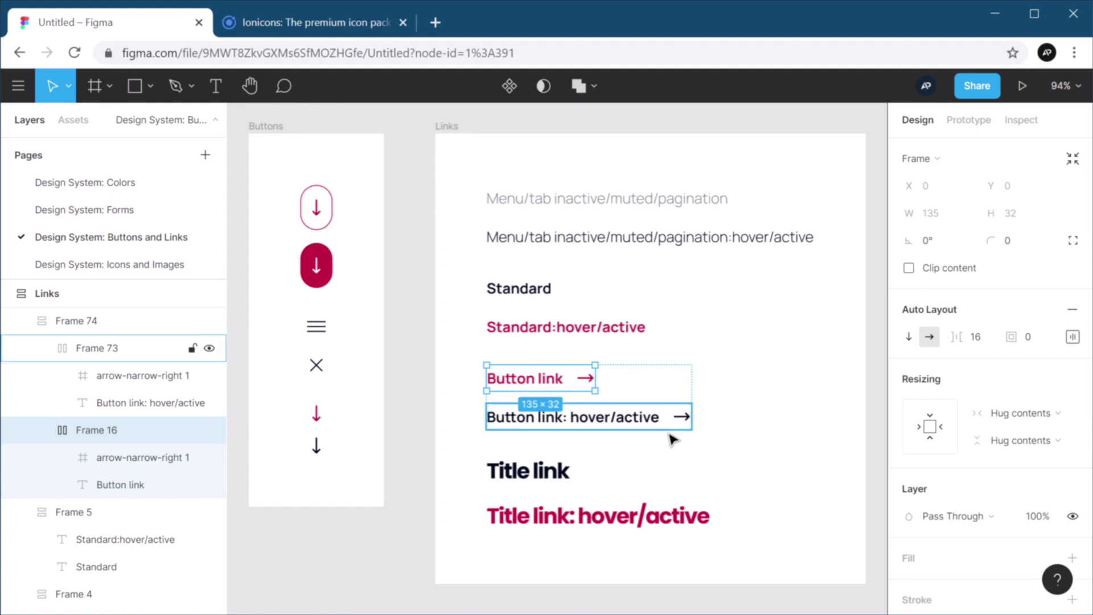
pyautogui.click(762, 415)
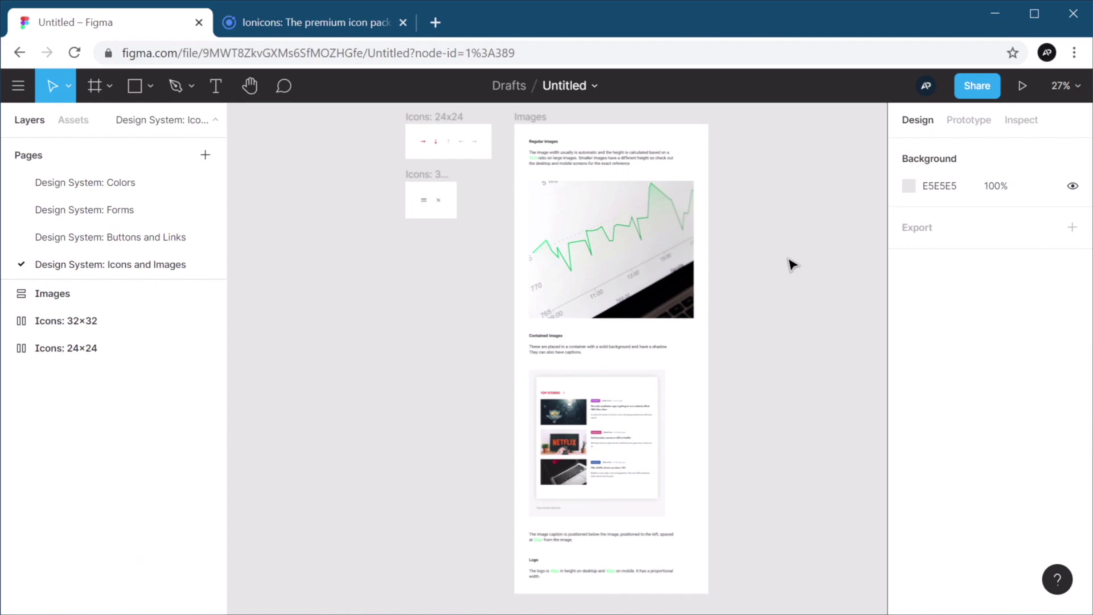
# Step: View the Icons and Images page at 100% and pan to the 24×24 and 32×32 icon frames
pyautogui.hotkey('shift', '0')
pyautogui.scroll(10, 569, 271)
pyautogui.hscroll(-8, 569, 271)
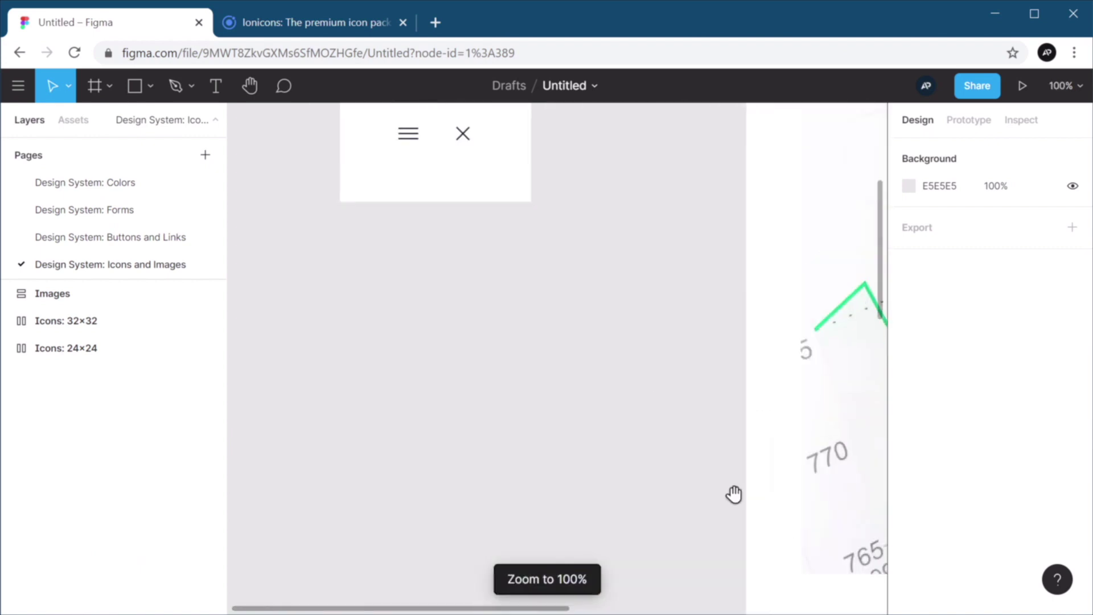
pyautogui.hscroll(5, 703, 437)
pyautogui.scroll(-1, 704, 438)
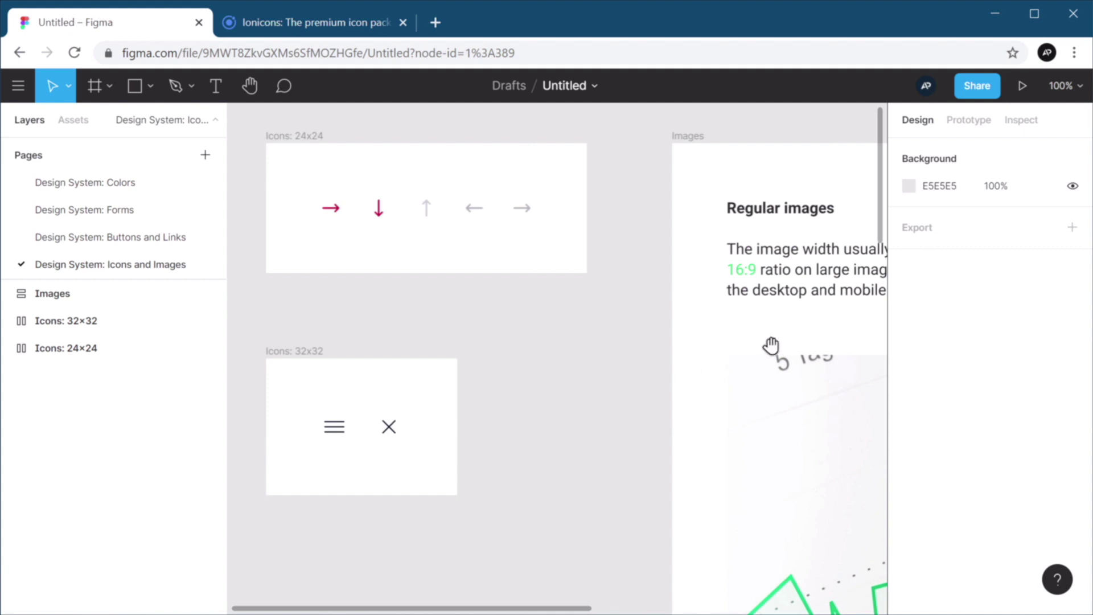
pyautogui.moveTo(769, 349); pyautogui.dragTo(300, 359)
pyautogui.scroll(-3, 503, 360)
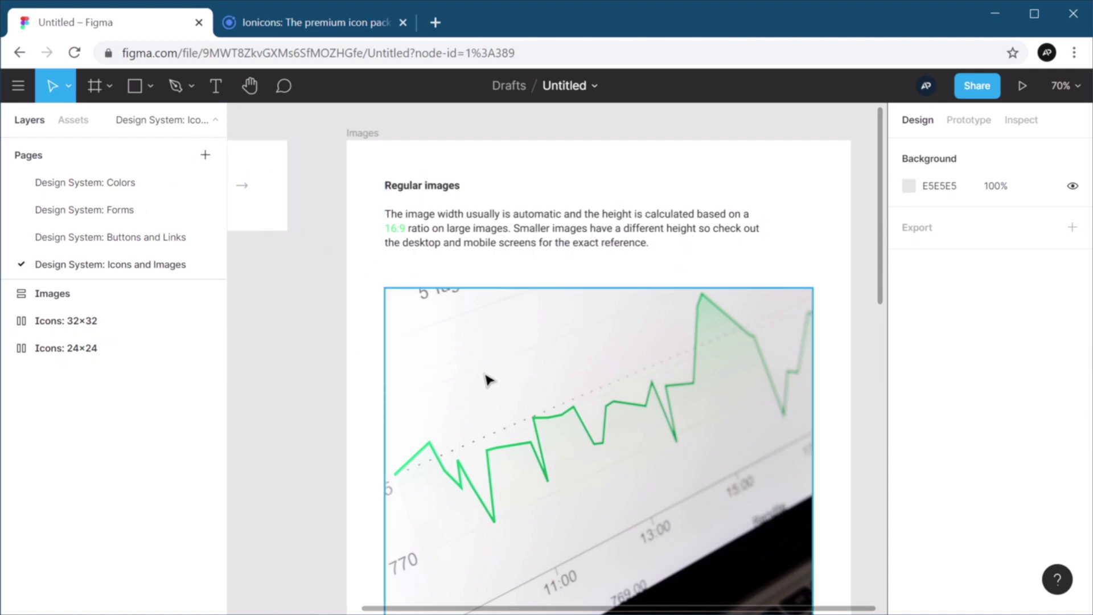
pyautogui.scroll(-2, 854, 301)
pyautogui.scroll(-3, 854, 304)
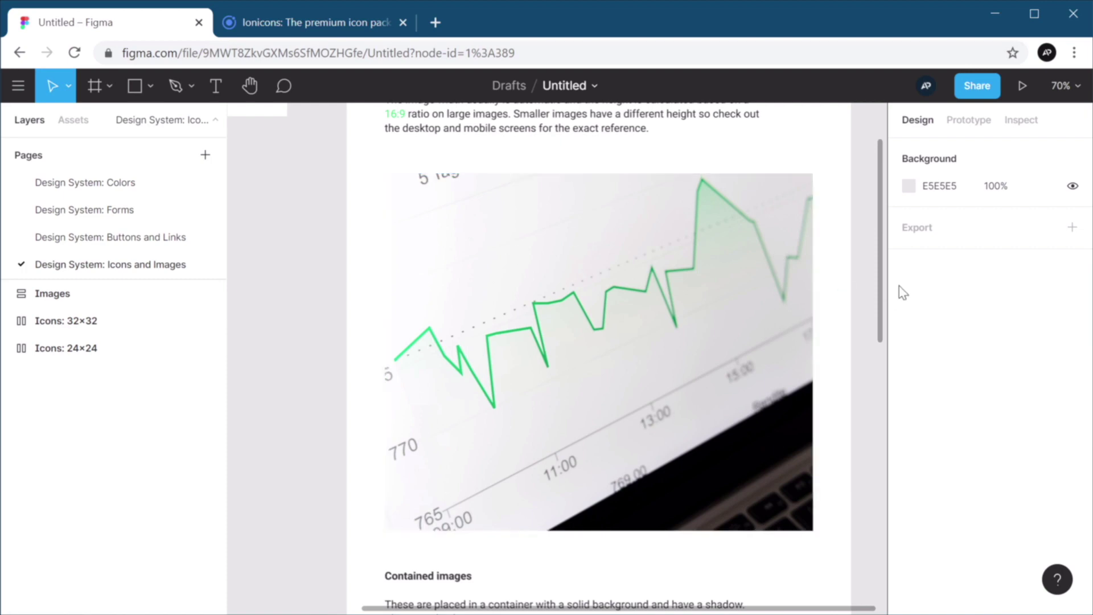
pyautogui.scroll(-8, 829, 341)
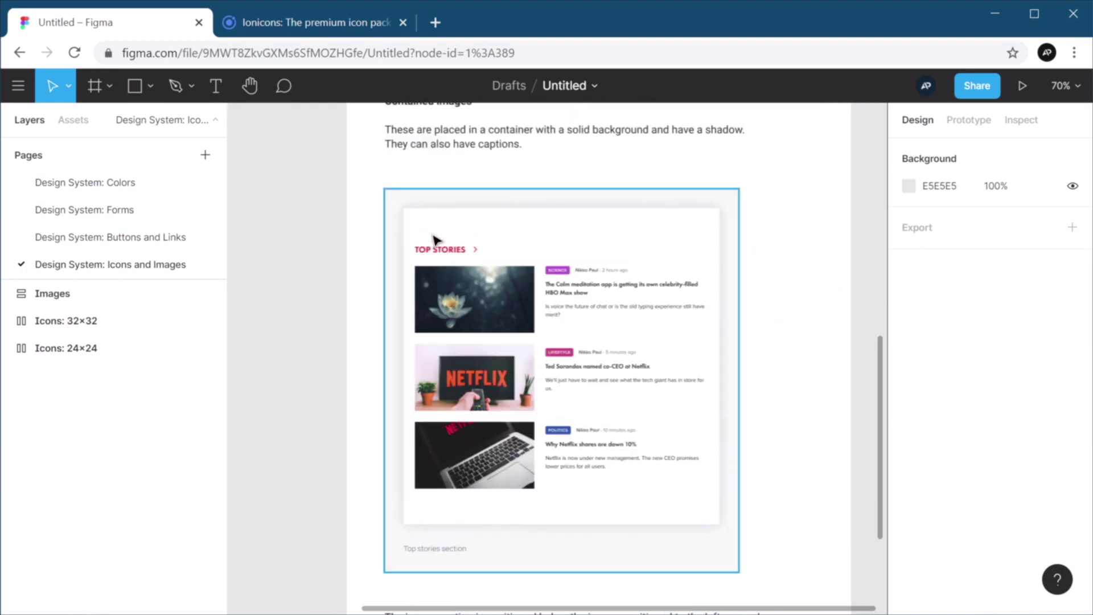
pyautogui.scroll(5, 342, 216)
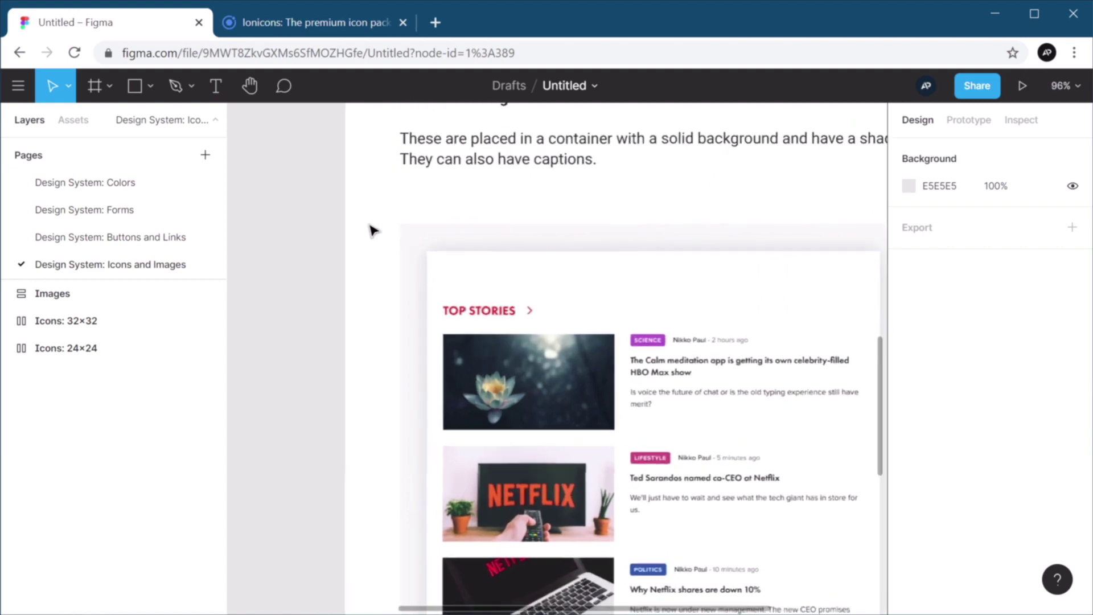
pyautogui.scroll(1, 634, 288)
pyautogui.moveTo(635, 288); pyautogui.dragTo(595, 317)
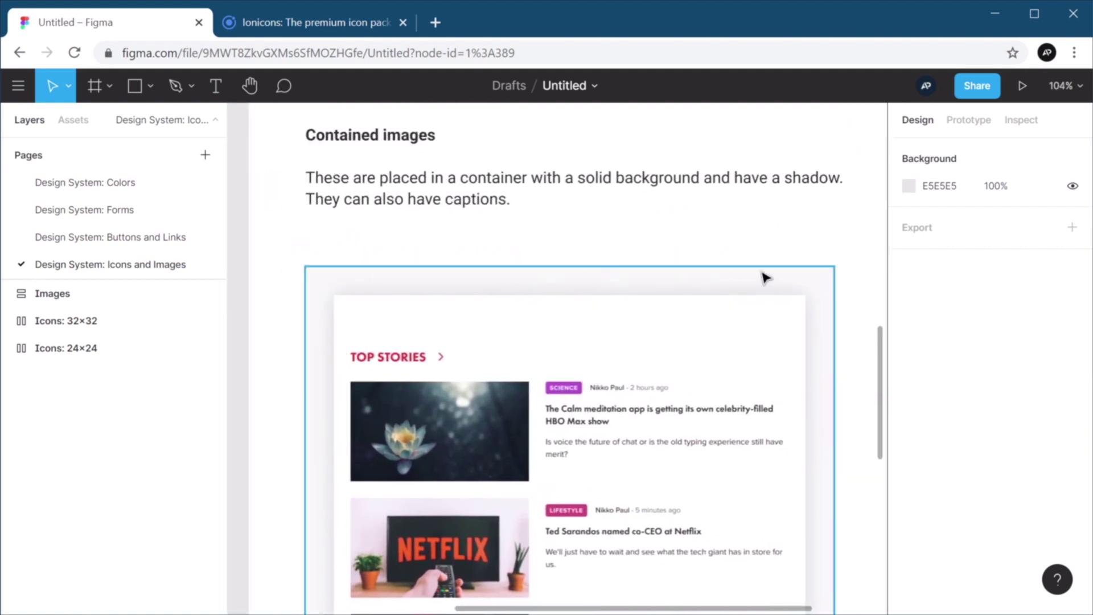
pyautogui.click(661, 387)
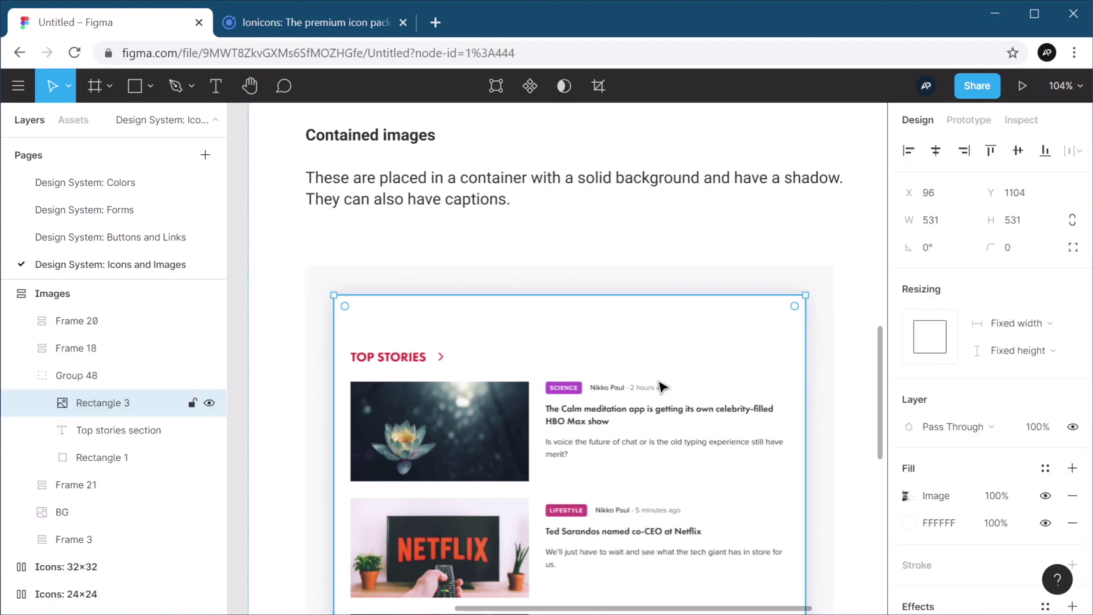
pyautogui.click(867, 353)
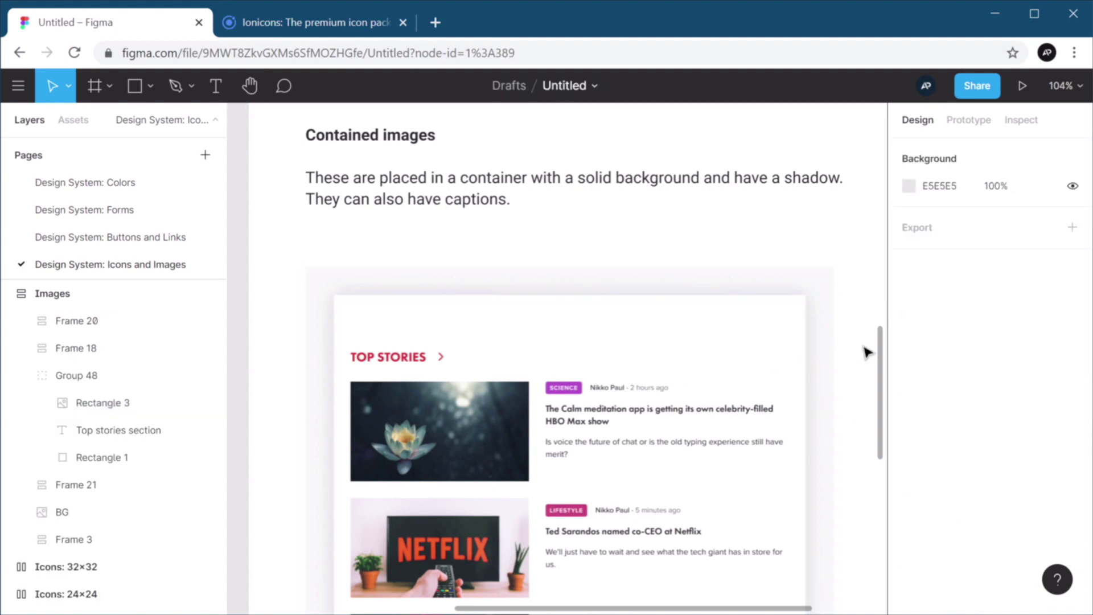
pyautogui.scroll(-5, 866, 352)
pyautogui.scroll(5, 471, 346)
pyautogui.scroll(-2, 519, 387)
pyautogui.scroll(-5, 517, 386)
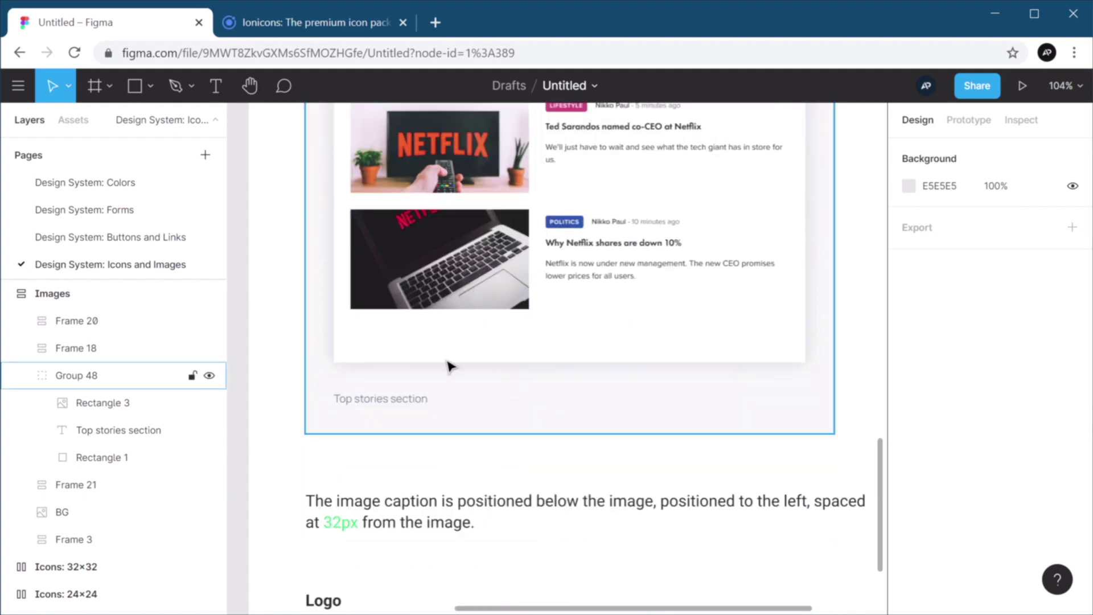
pyautogui.click(397, 401)
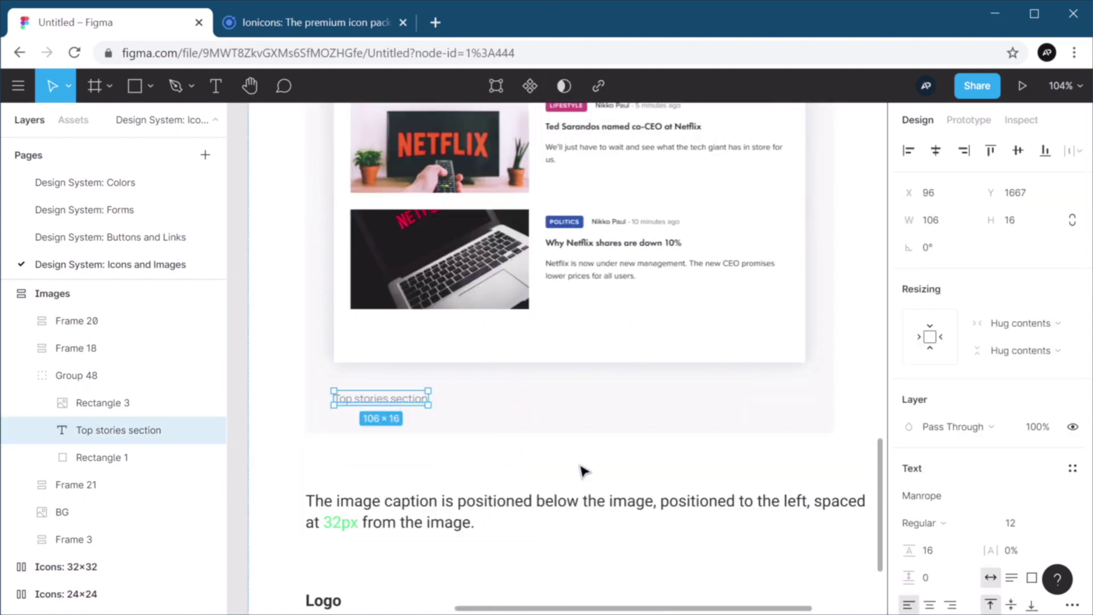
pyautogui.click(655, 461)
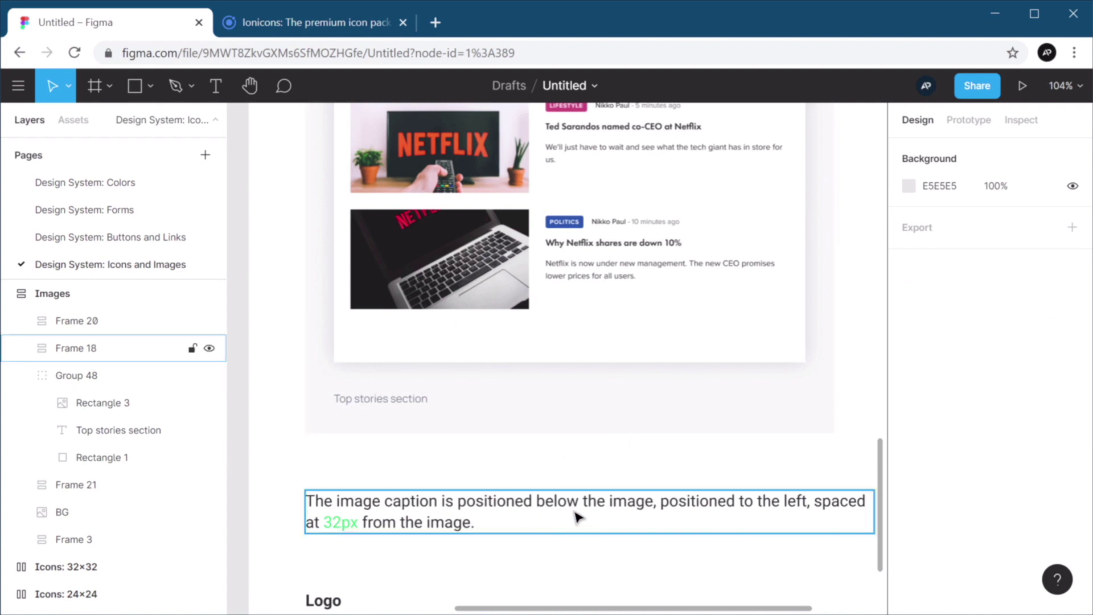
pyautogui.doubleClick(596, 525)
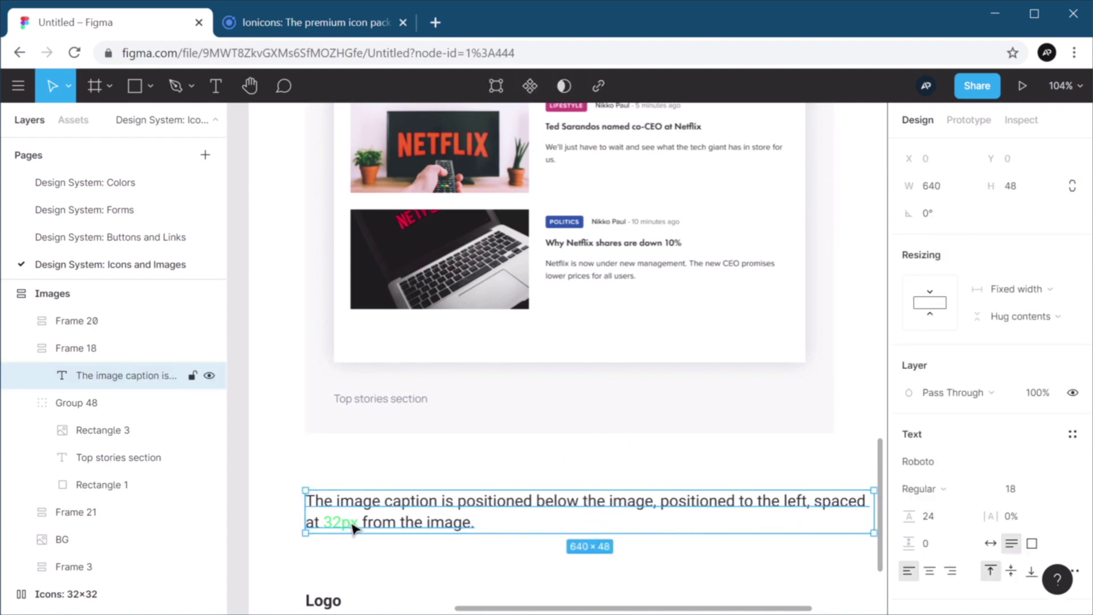
pyautogui.click(404, 402)
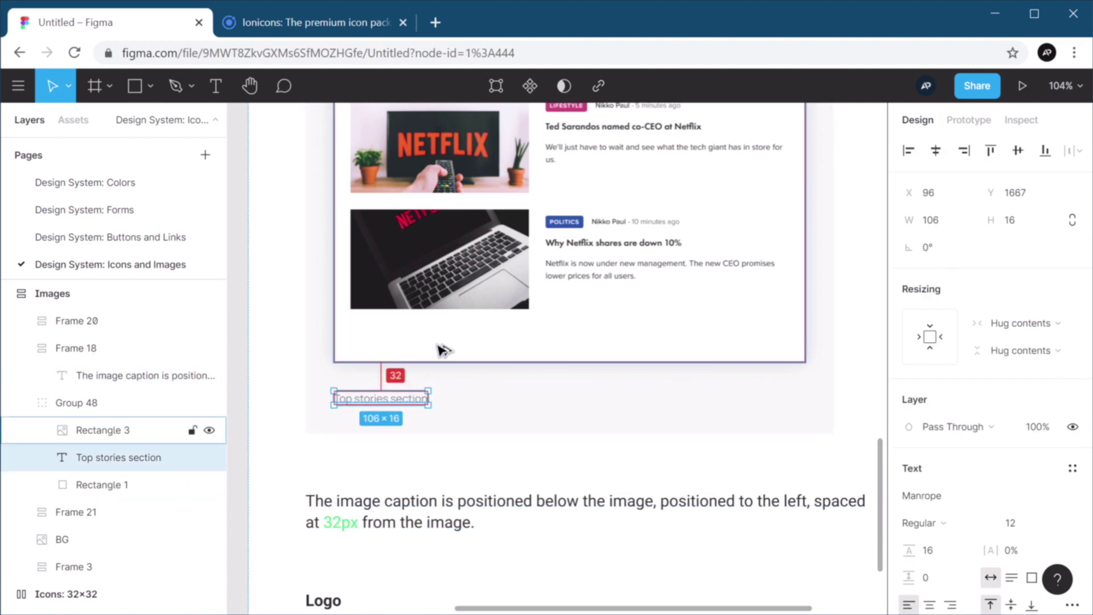
pyautogui.click(573, 545)
pyautogui.scroll(-3, 574, 541)
pyautogui.scroll(-3, 573, 539)
pyautogui.scroll(-5, 573, 538)
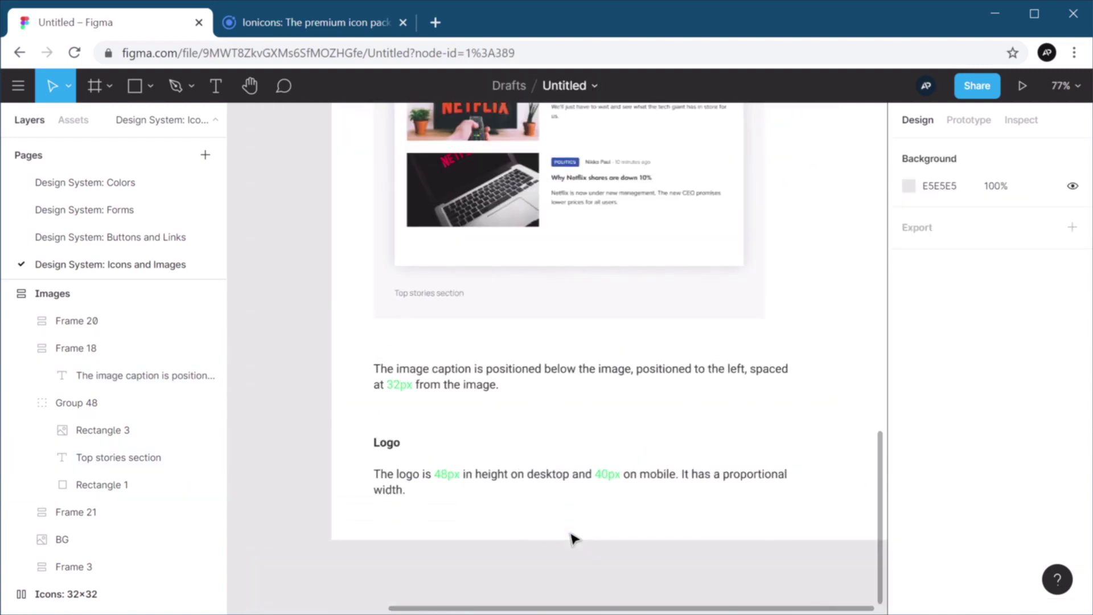
pyautogui.moveTo(498, 497); pyautogui.dragTo(447, 505)
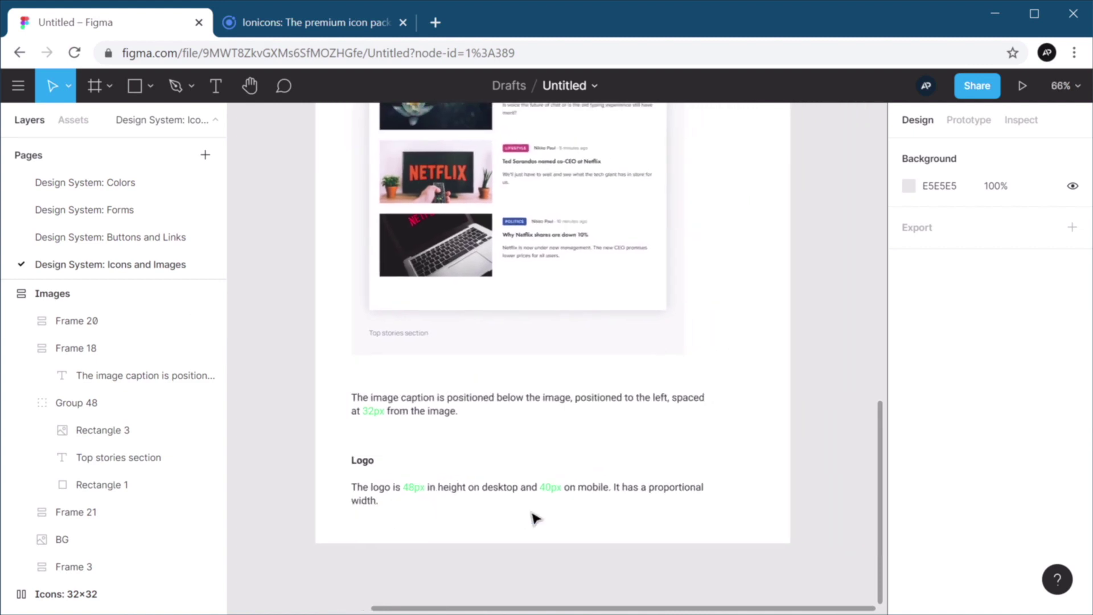
pyautogui.scroll(4, 410, 501)
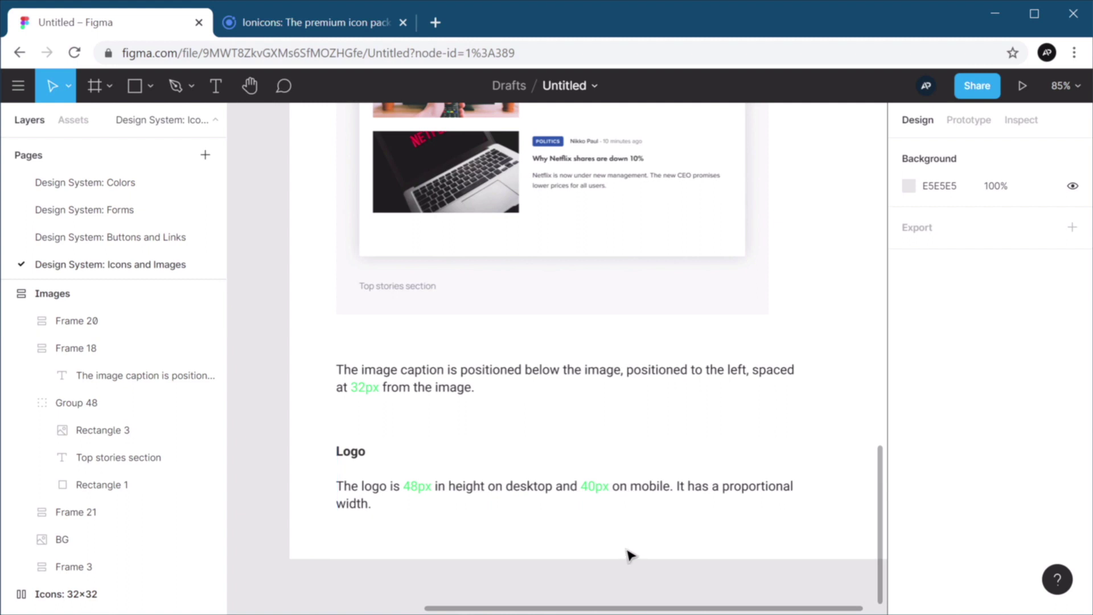
pyautogui.scroll(-5, 629, 555)
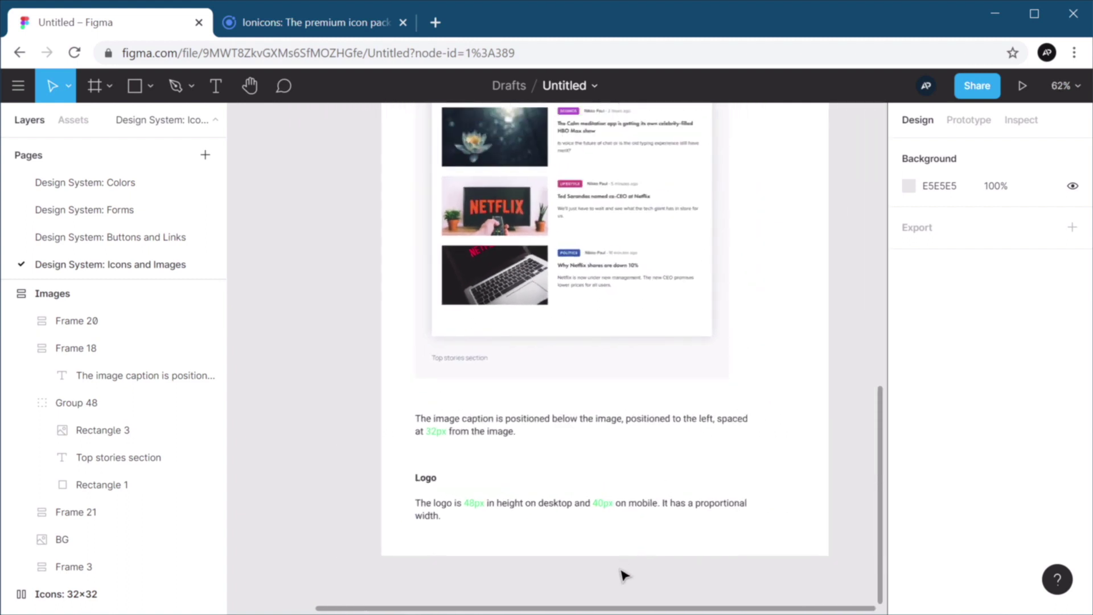
# Step: Zoom to fit both Icons frames and the Images spec frame with Shift+1
pyautogui.hotkey('shift', '1')
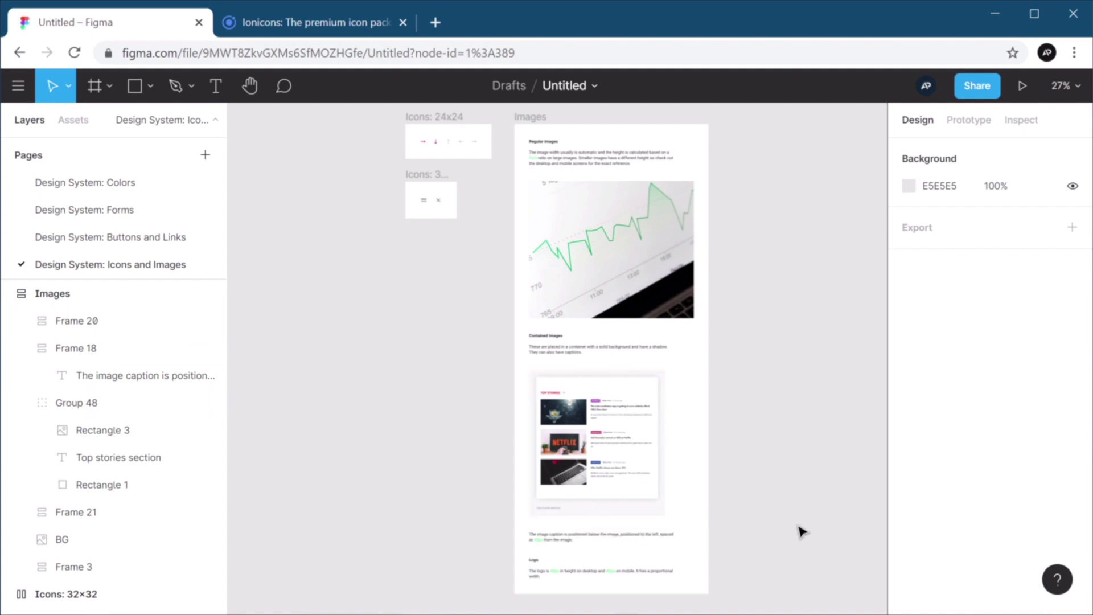
pyautogui.press('z')
pyautogui.moveTo(495, 121); pyautogui.dragTo(722, 212)
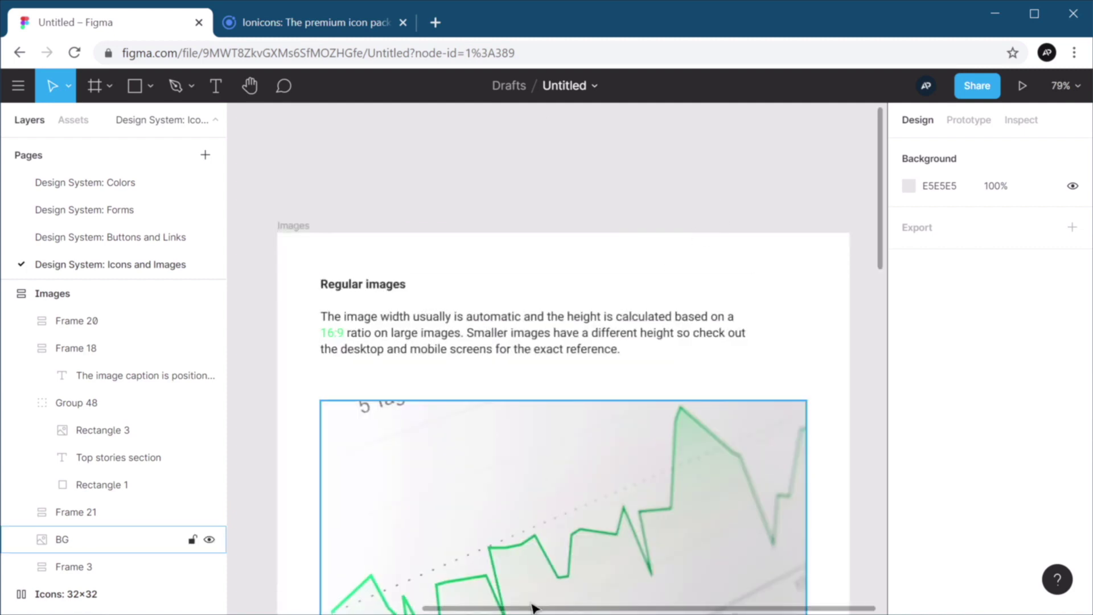
pyautogui.moveTo(543, 575); pyautogui.dragTo(561, 455)
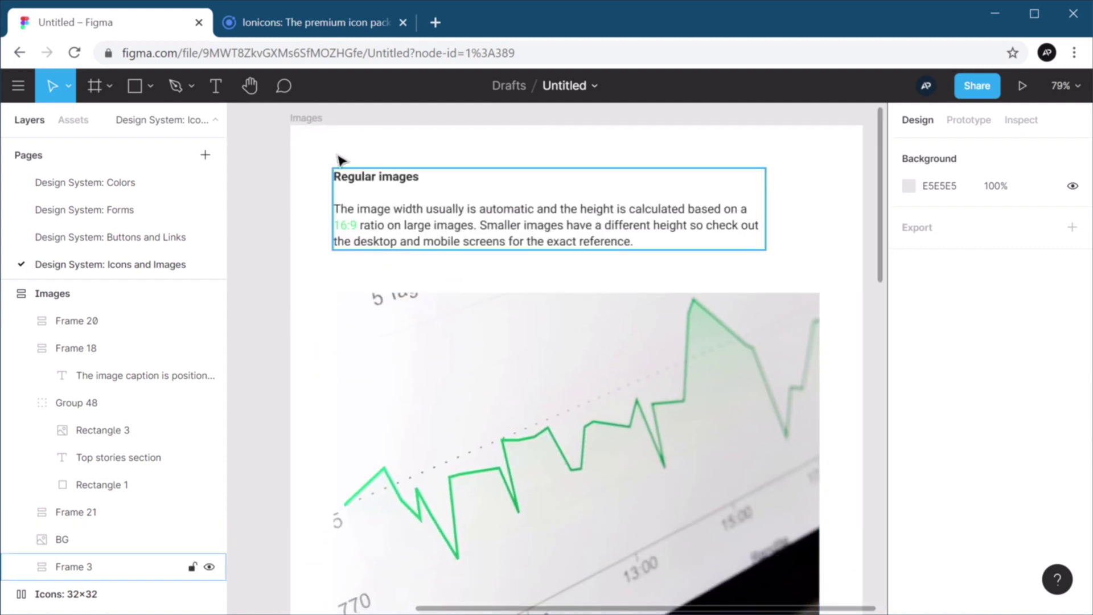
pyautogui.click(315, 118)
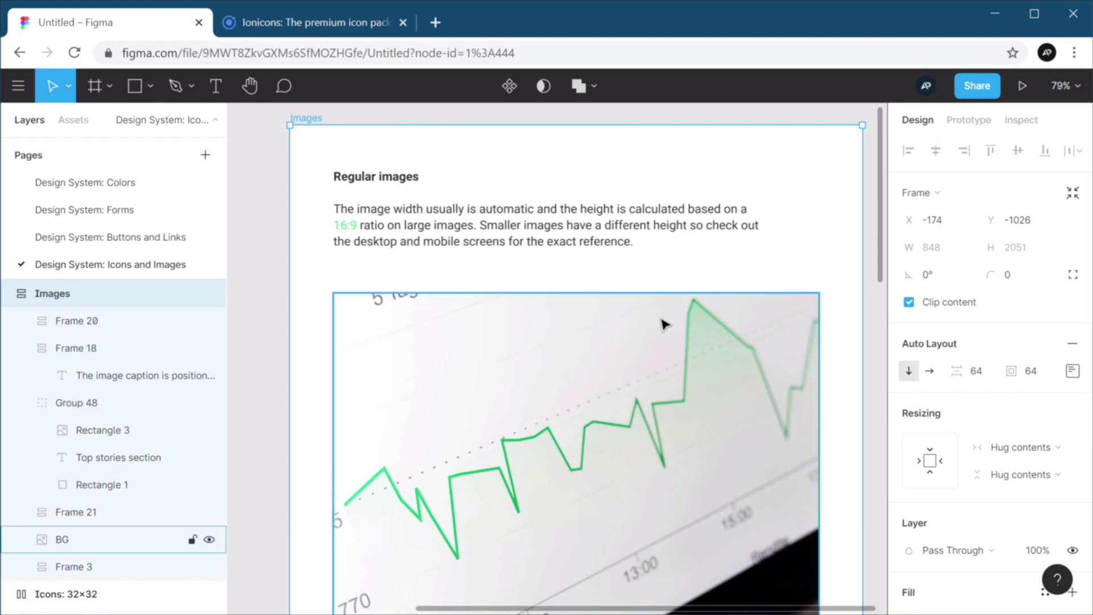
pyautogui.scroll(-5, 674, 319)
pyautogui.scroll(-10, 674, 520)
pyautogui.scroll(2, 526, 342)
pyautogui.click(496, 341)
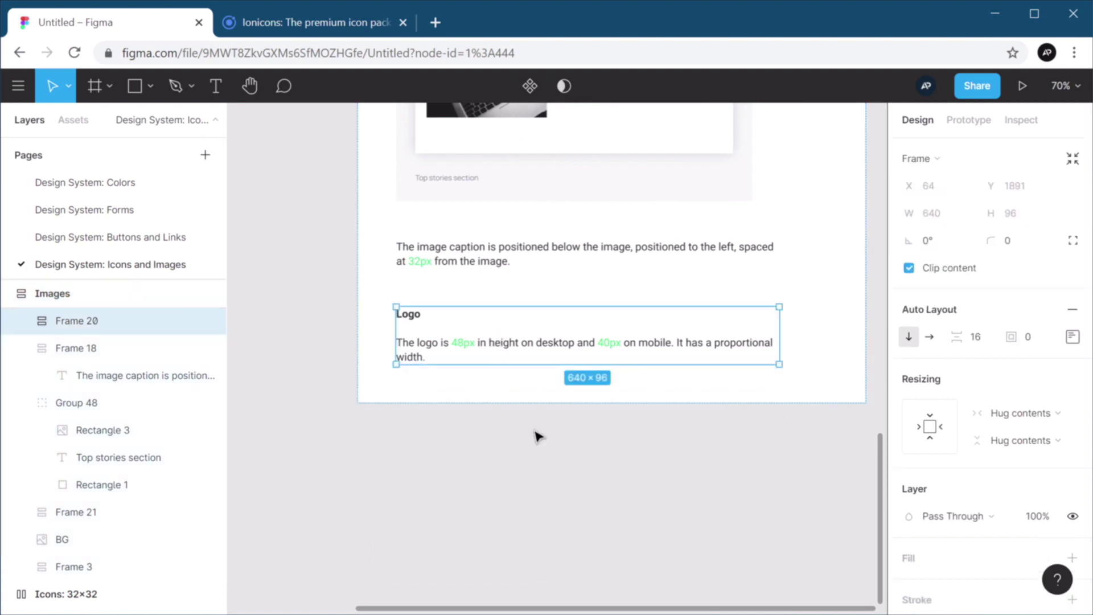
pyautogui.hotkey('ctrl', 'd')
pyautogui.hotkey('ctrl', 'd')
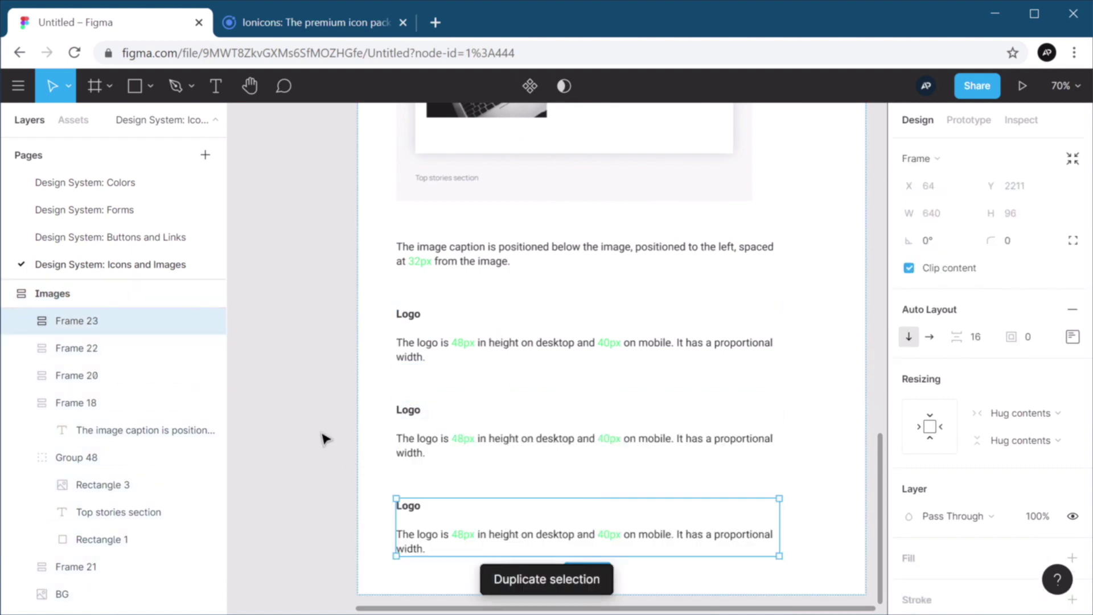
pyautogui.click(313, 453)
pyautogui.scroll(-1, 315, 457)
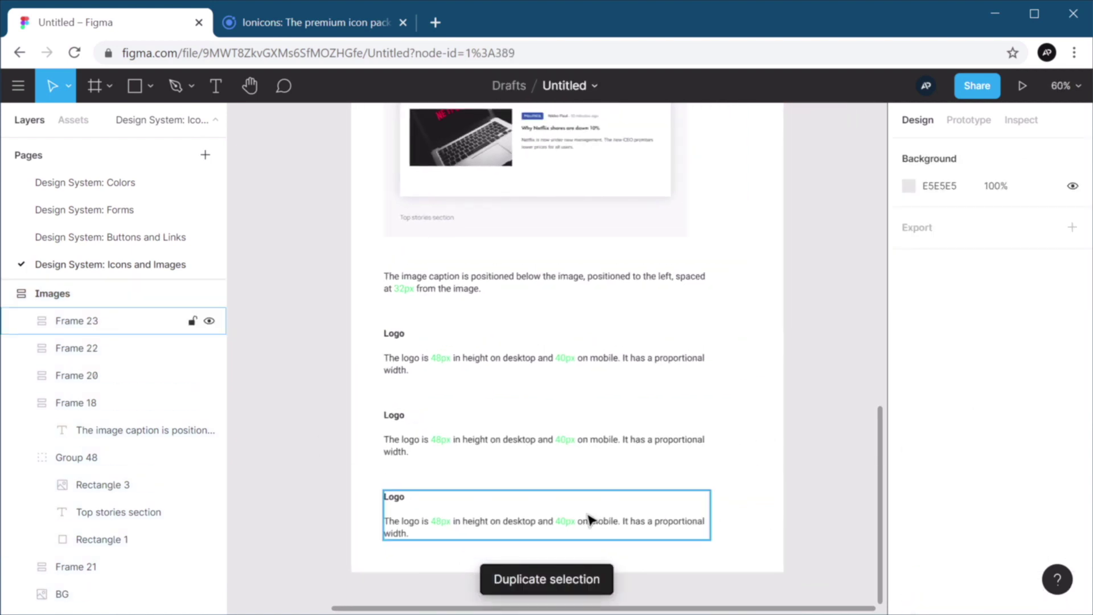
pyautogui.click(542, 522)
pyautogui.scroll(-1, 476, 524)
pyautogui.keyDown('shift'); pyautogui.click(538, 455); pyautogui.keyUp('shift')
pyautogui.press('Delete')
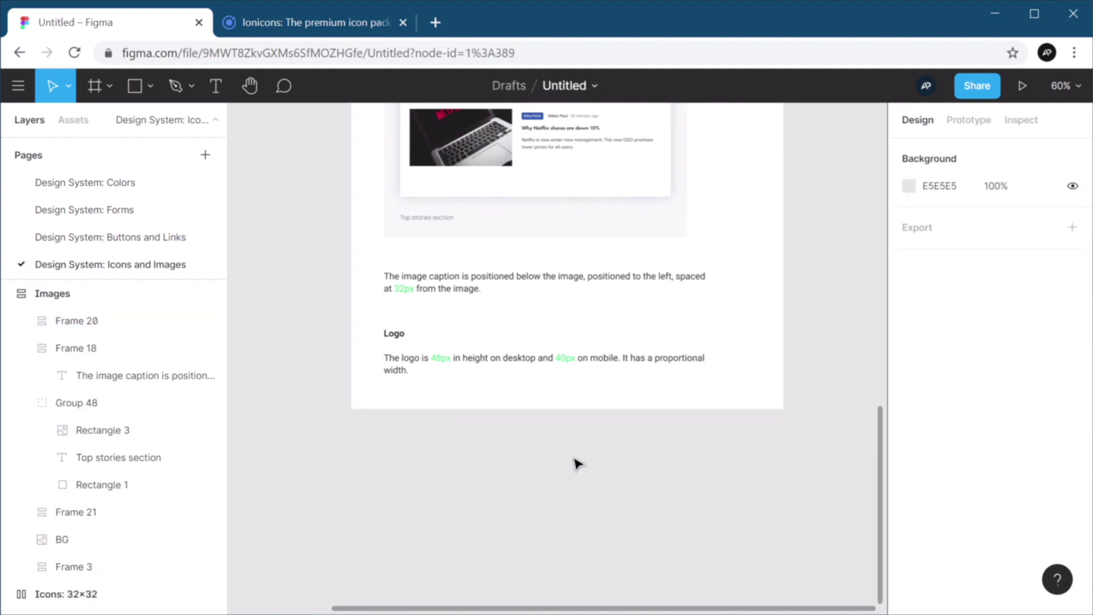
pyautogui.scroll(2, 600, 461)
pyautogui.scroll(6, 618, 479)
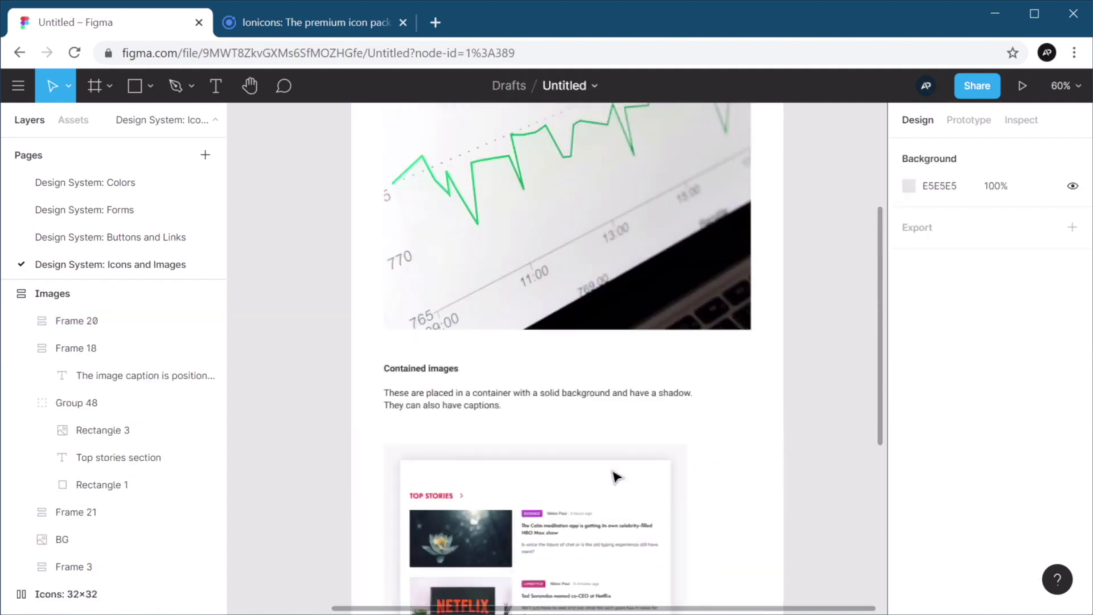
pyautogui.scroll(5, 834, 368)
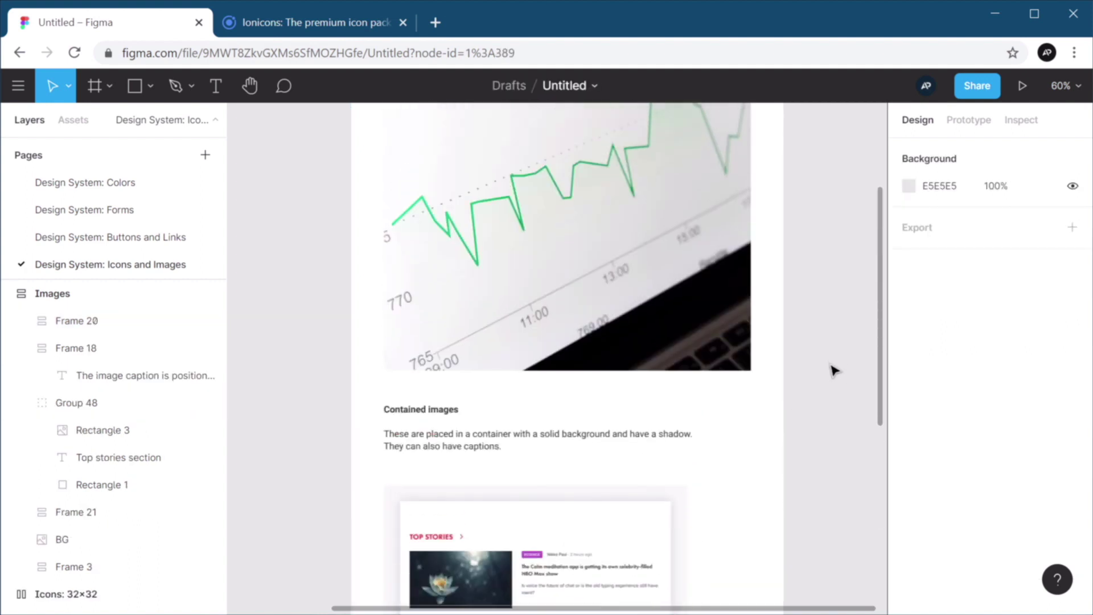
pyautogui.scroll(-2, 833, 407)
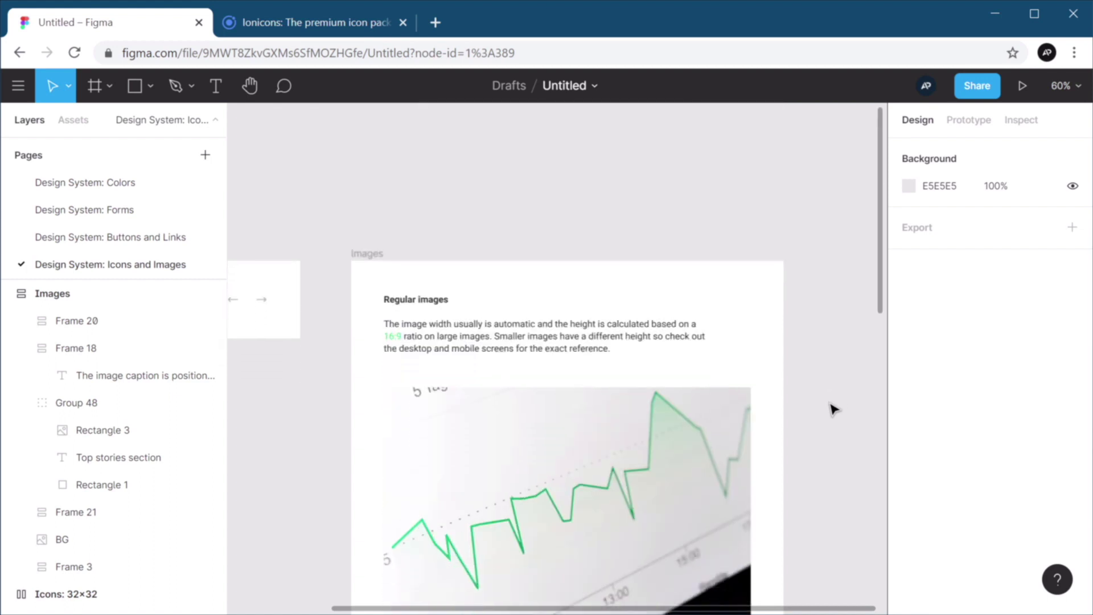